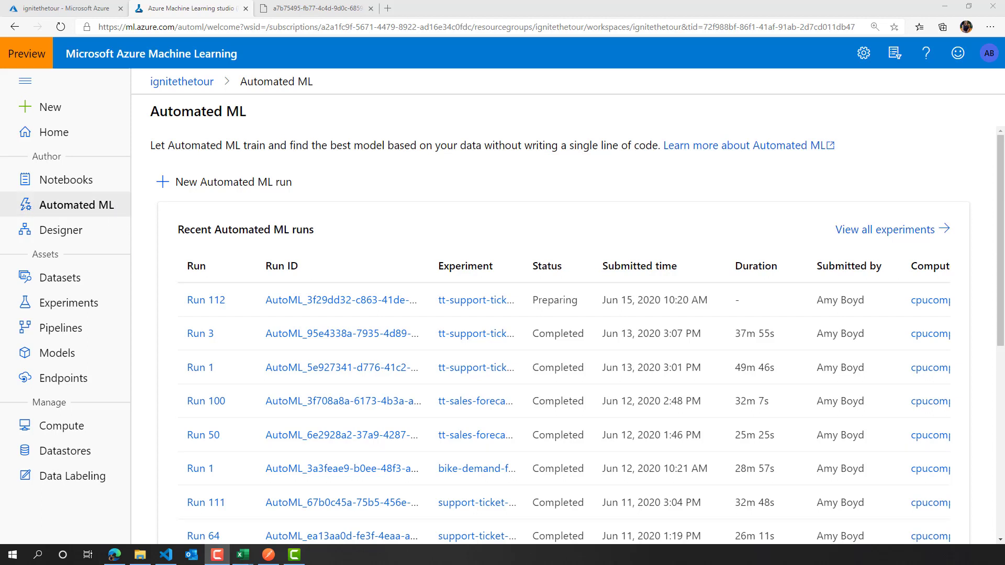
# - Switch to the ForecastingData-edited-withoutextras.csv file in Excel and widen the date column to fit its contents
pyautogui.moveTo(243, 555)
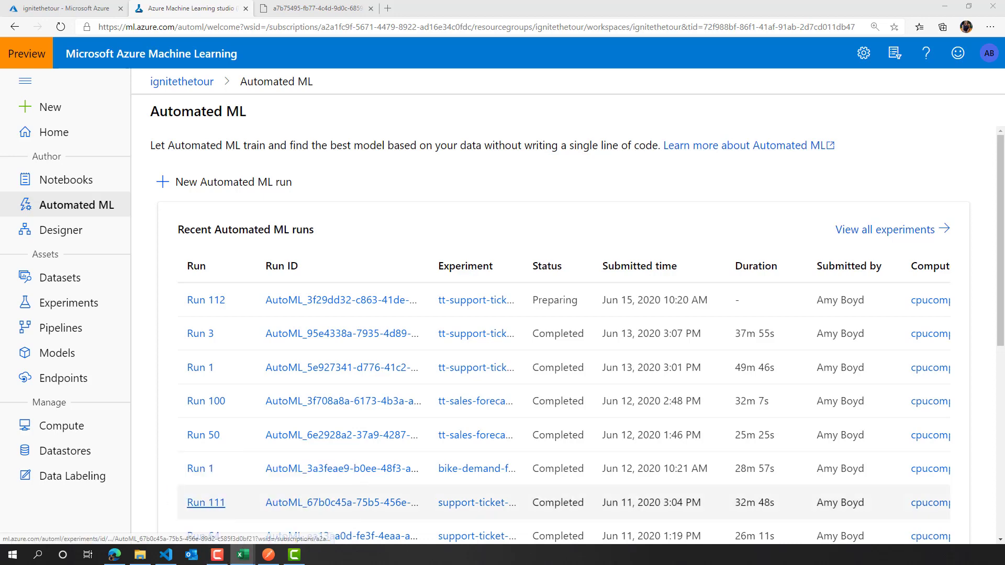
pyautogui.moveTo(0, 251); pyautogui.dragTo(691, 1)
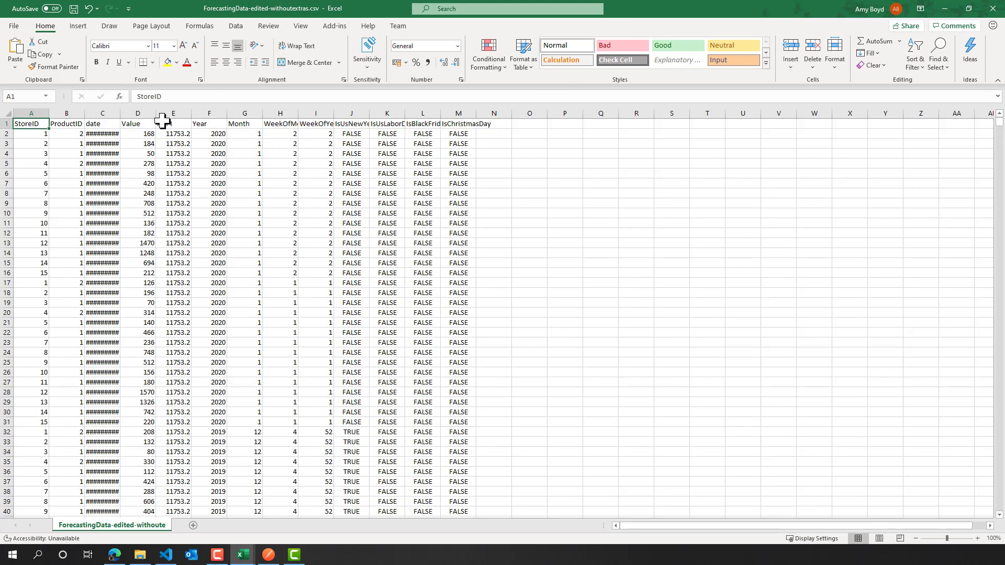
pyautogui.doubleClick(120, 113)
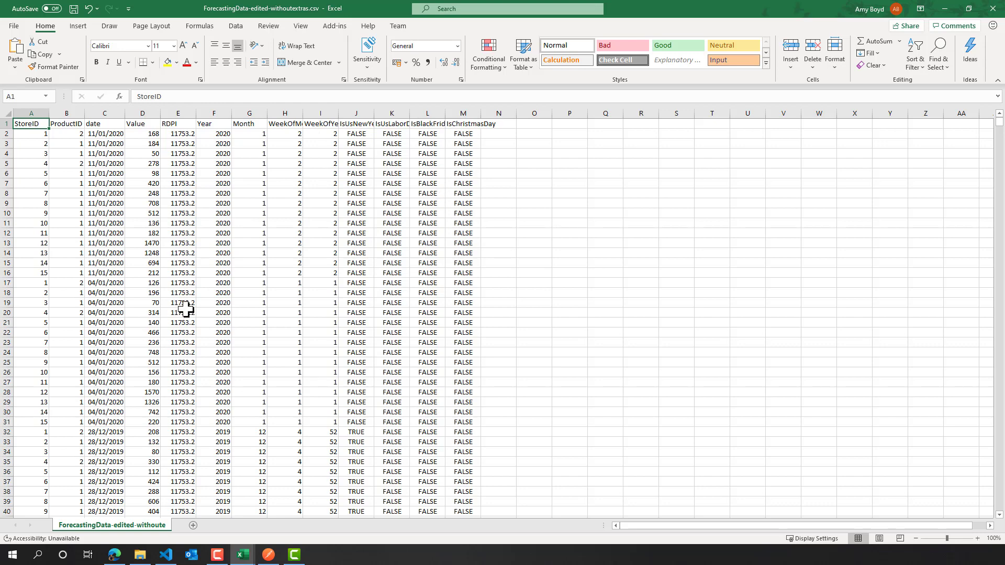
# - Examine the Value column and the rows of the forecasting data, and return to Azure Machine Learning
pyautogui.click(150, 111)
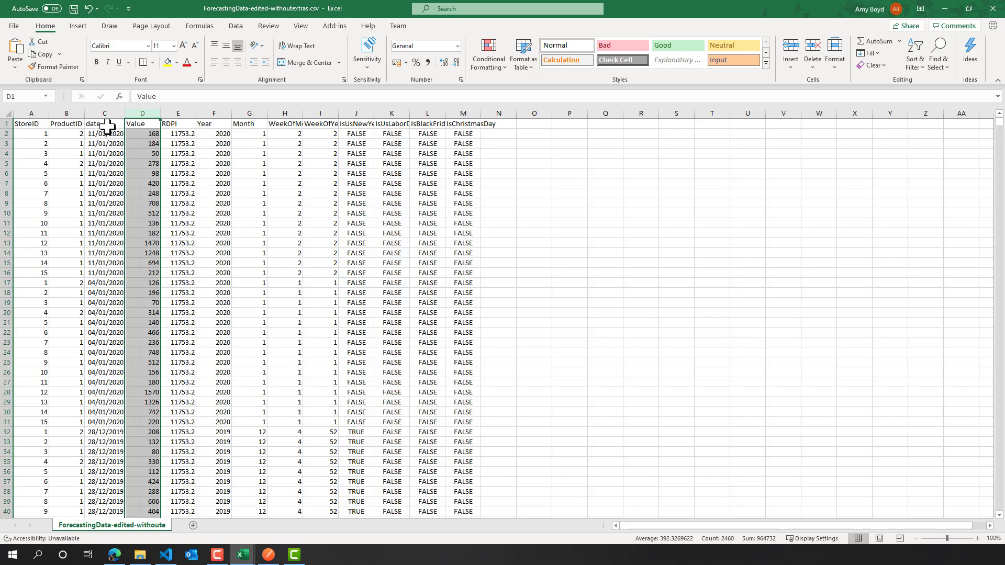
pyautogui.scroll(-20, 196, 253)
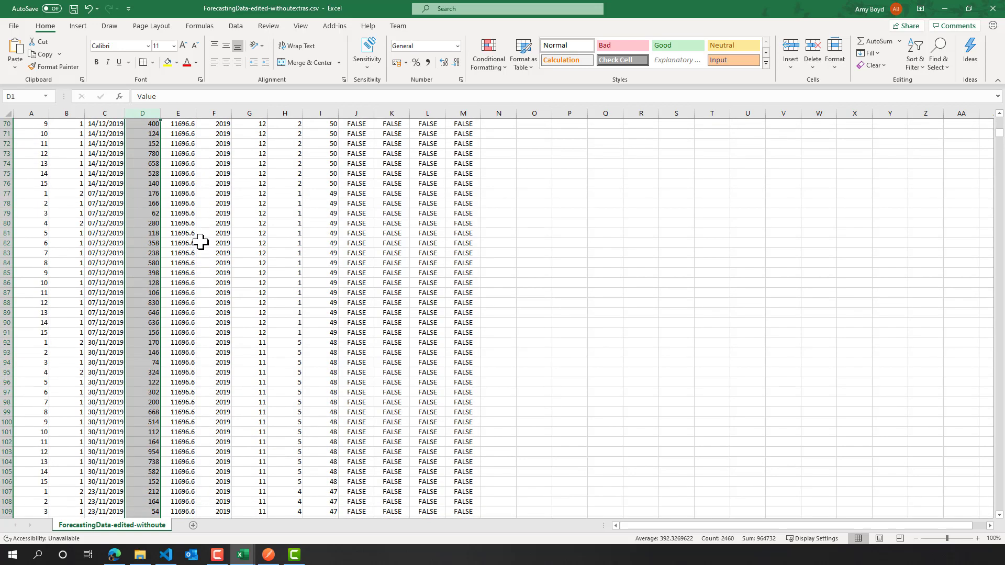
pyautogui.scroll(20, 200, 243)
pyautogui.click(249, 235)
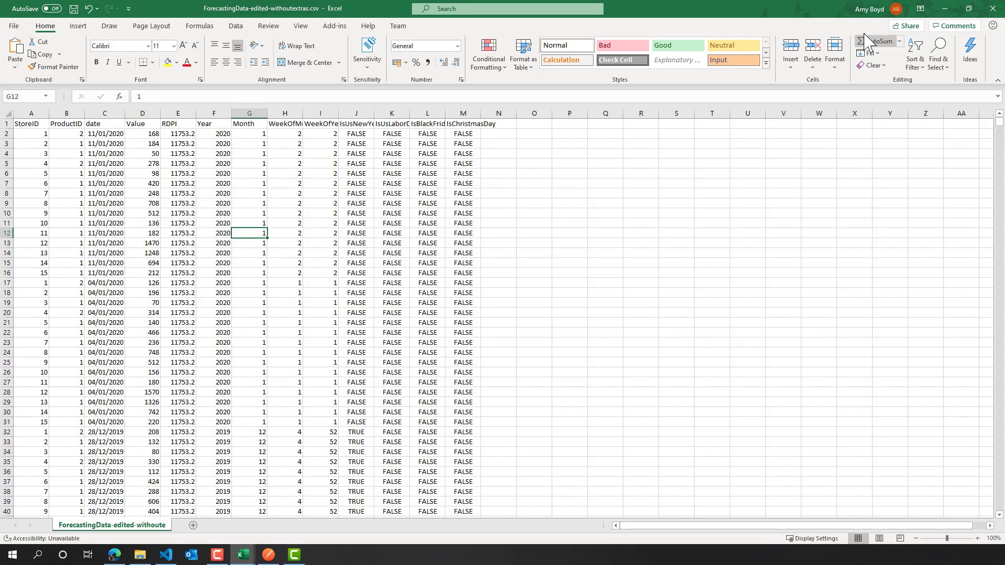
pyautogui.click(945, 9)
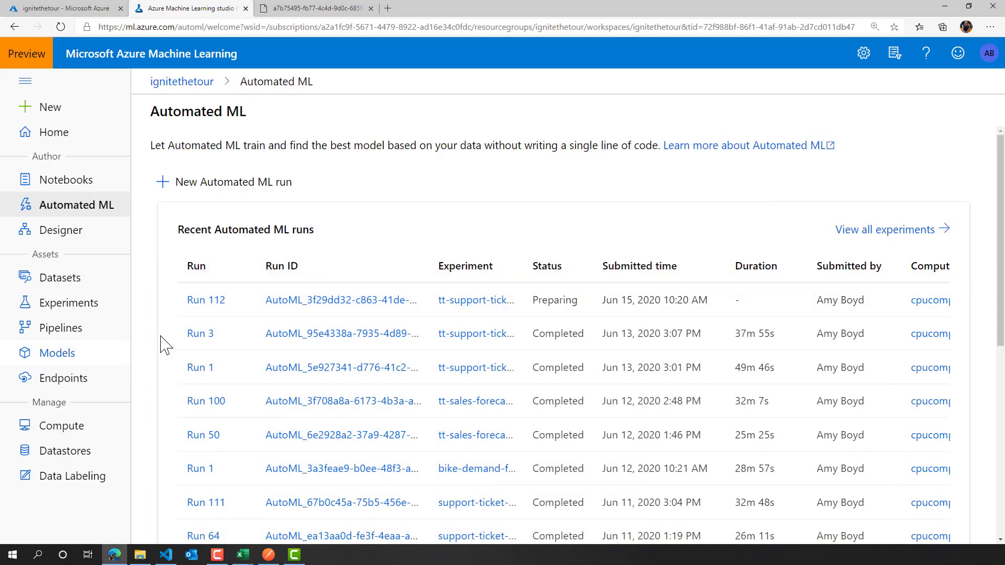
# - Open the registered datasets list and view the available sources for creating a dataset
pyautogui.click(91, 286)
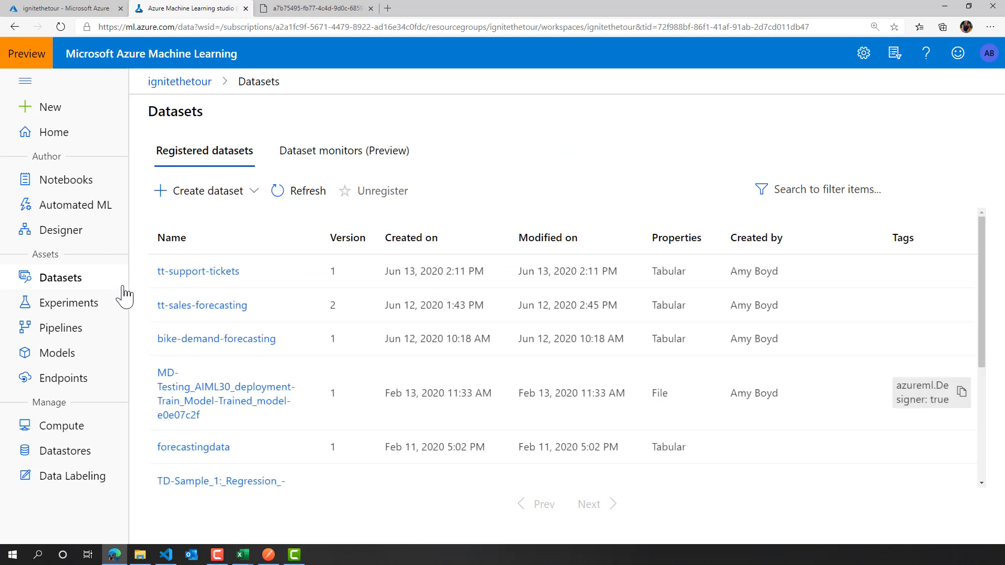
pyautogui.click(255, 197)
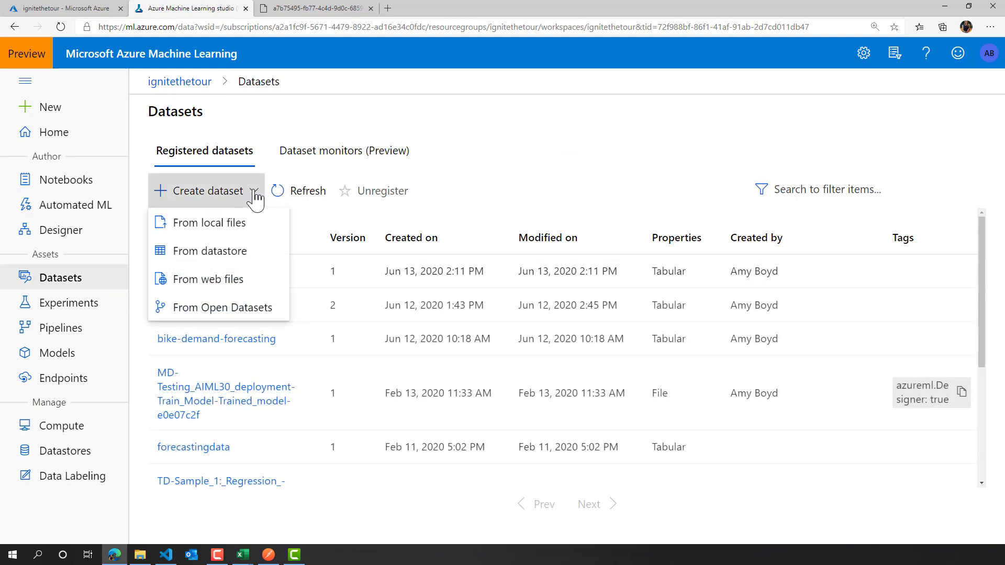
pyautogui.click(256, 197)
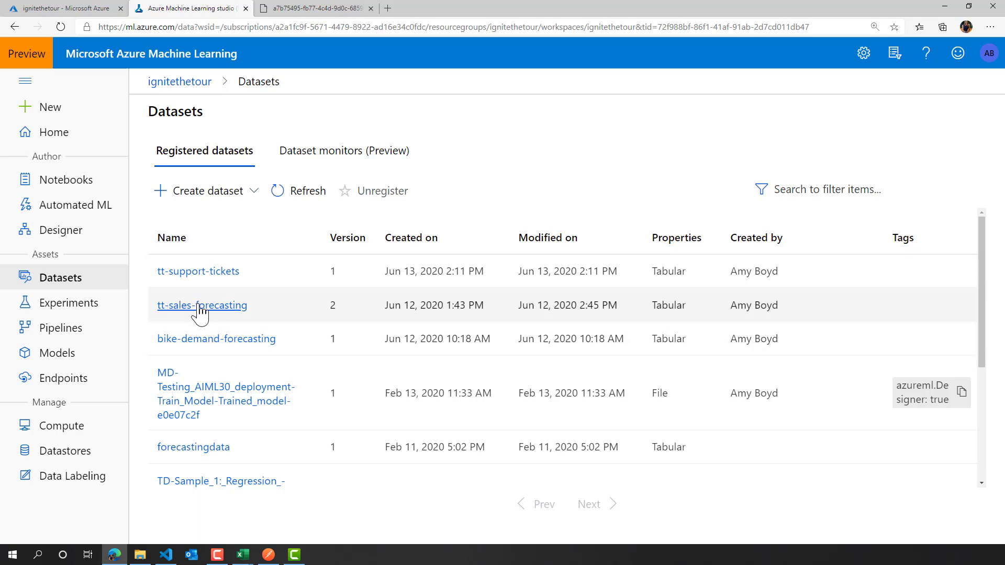
# - Start a new Automated ML run using the tt-sales-forecasting dataset
pyautogui.click(75, 208)
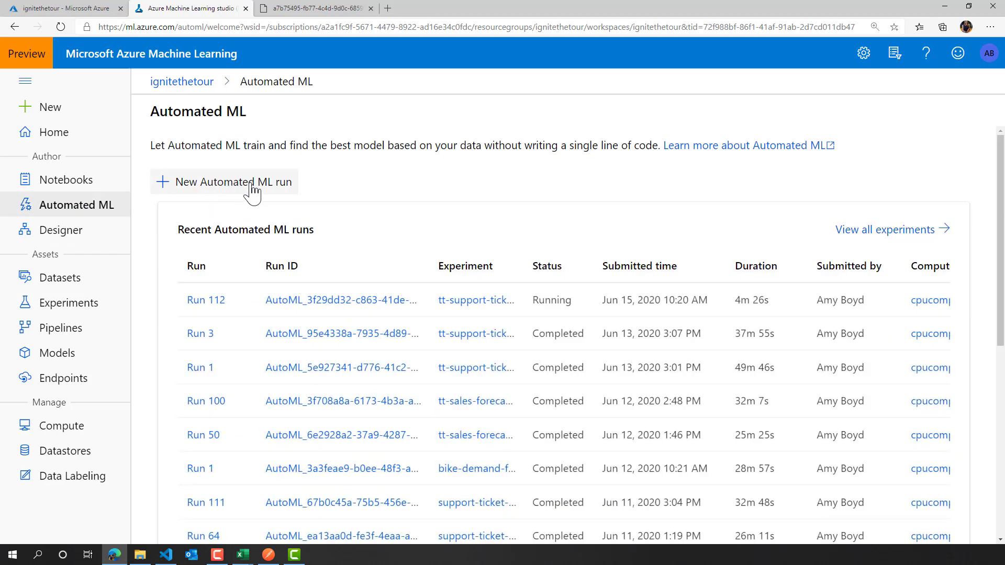
pyautogui.click(252, 189)
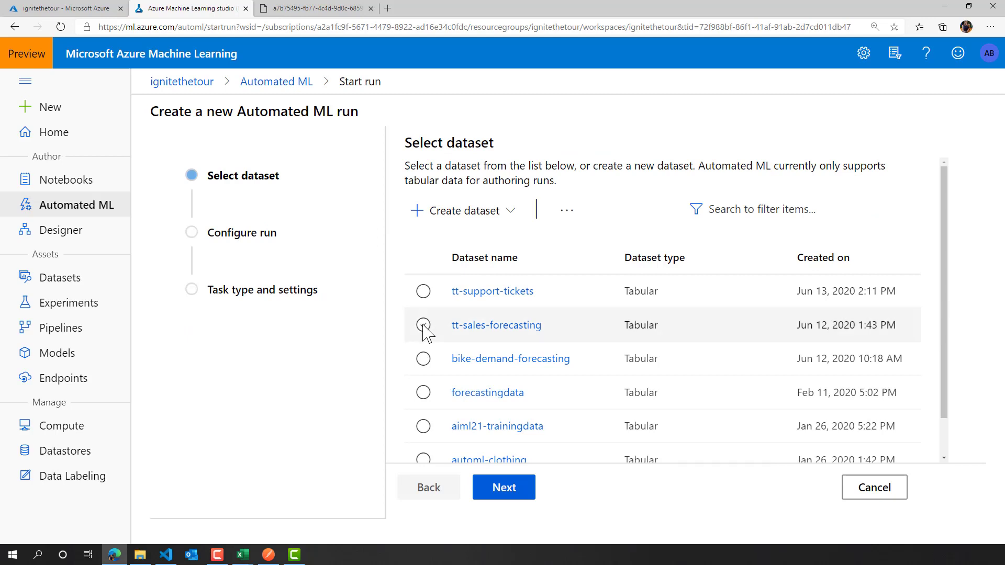
pyautogui.click(515, 492)
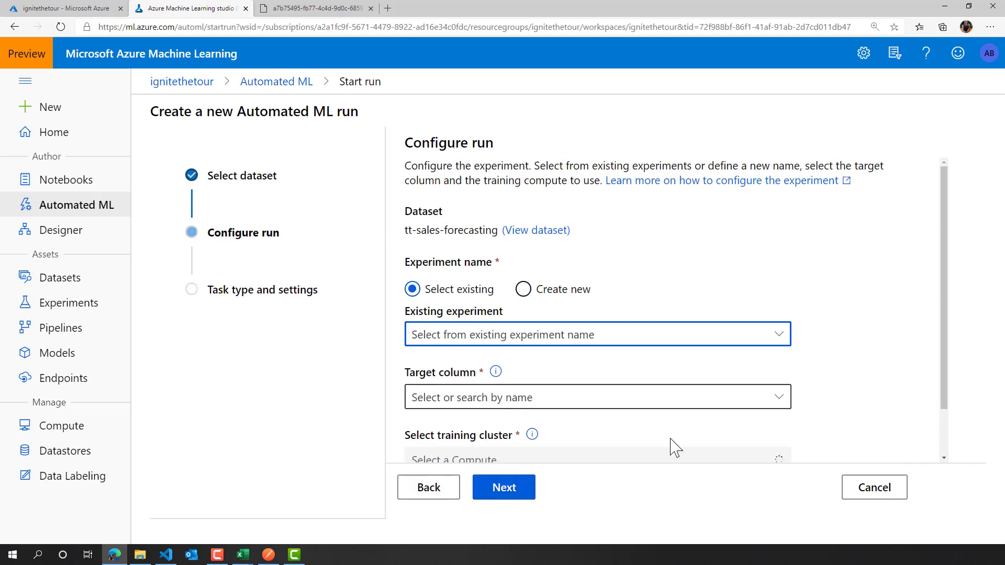
# - Create a new experiment named tt-forecasting-v2 for the run
pyautogui.click(523, 289)
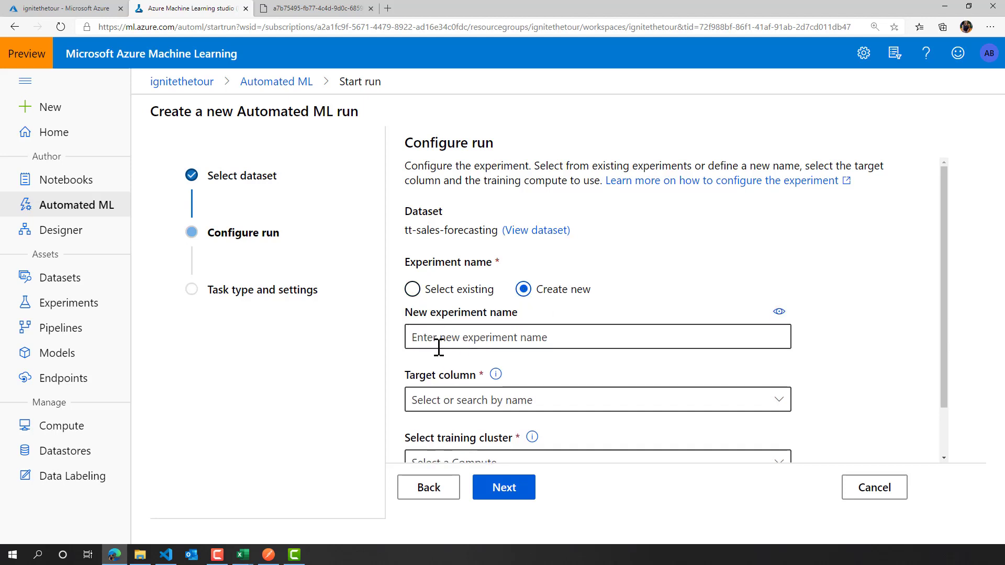
pyautogui.click(435, 339)
pyautogui.write('tt')
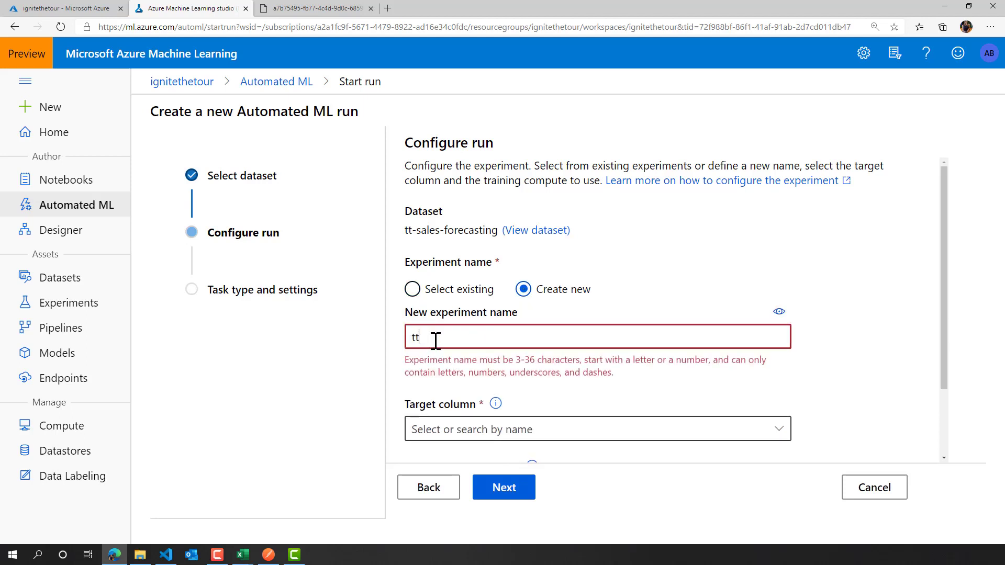
pyautogui.write('-forecasting-v2')
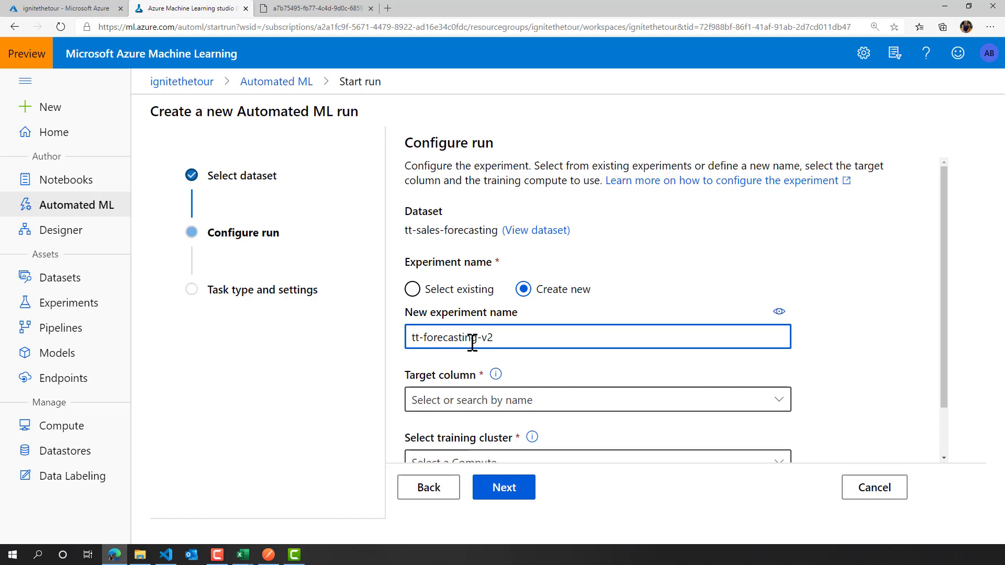
# - Set the target column to Value and the training cluster to cpucompute, and proceed to the task type settings
pyautogui.scroll(-1, 472, 343)
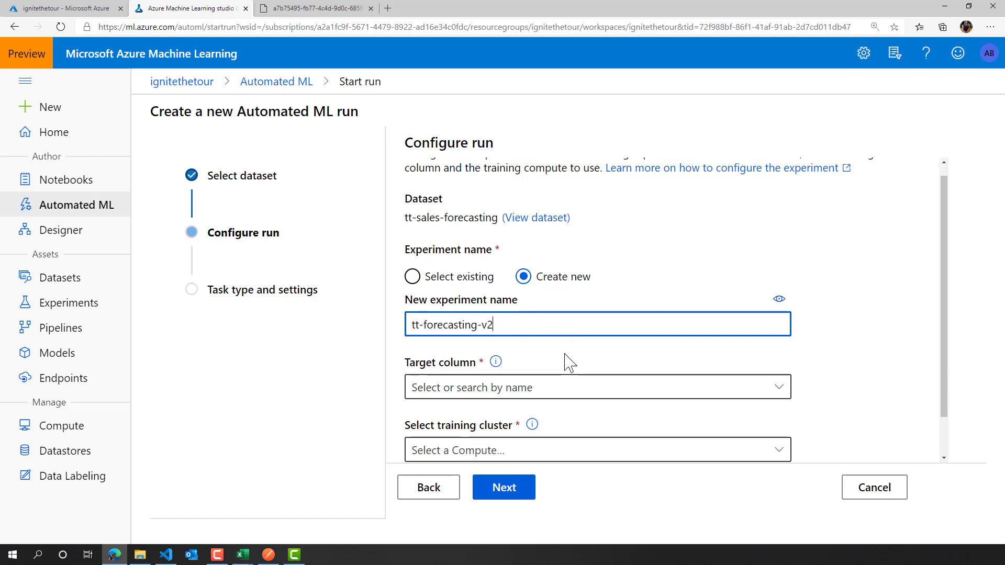
pyautogui.click(457, 342)
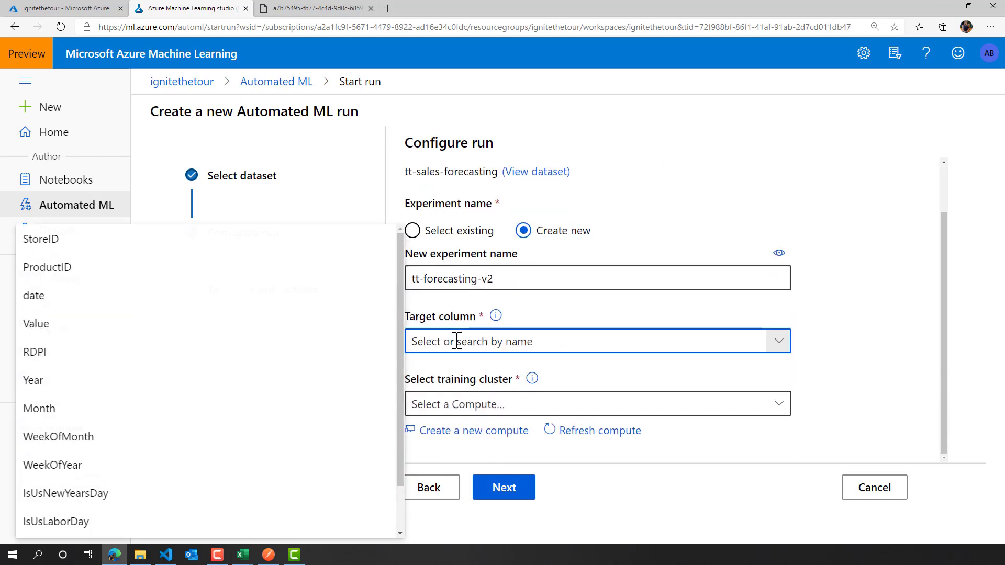
pyautogui.click(67, 326)
pyautogui.click(540, 403)
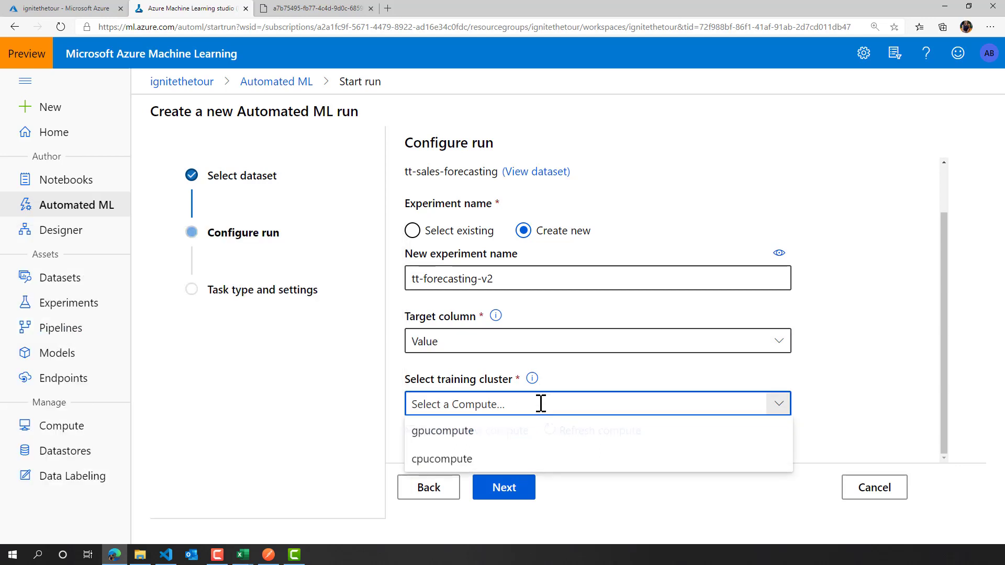
pyautogui.click(495, 460)
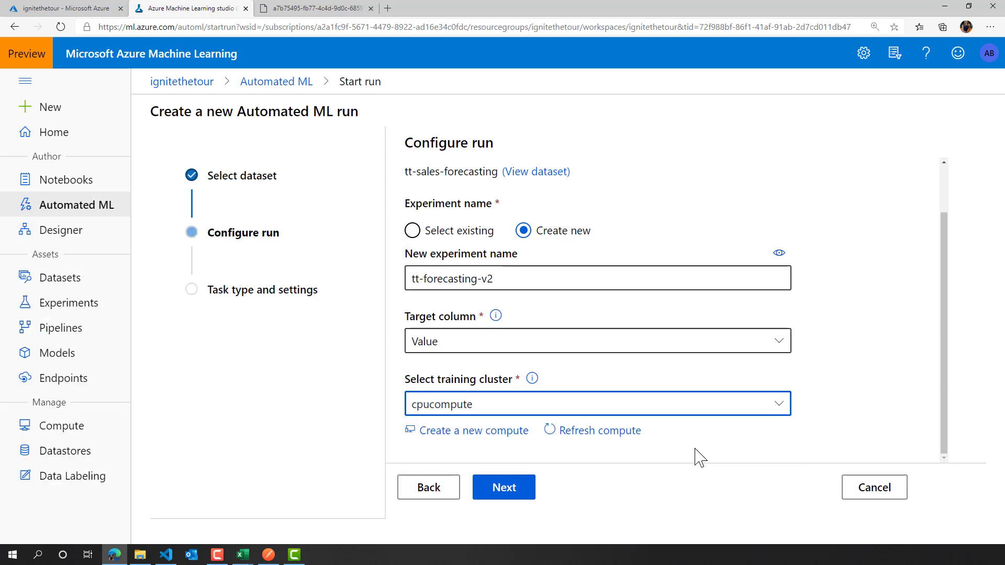
pyautogui.click(516, 492)
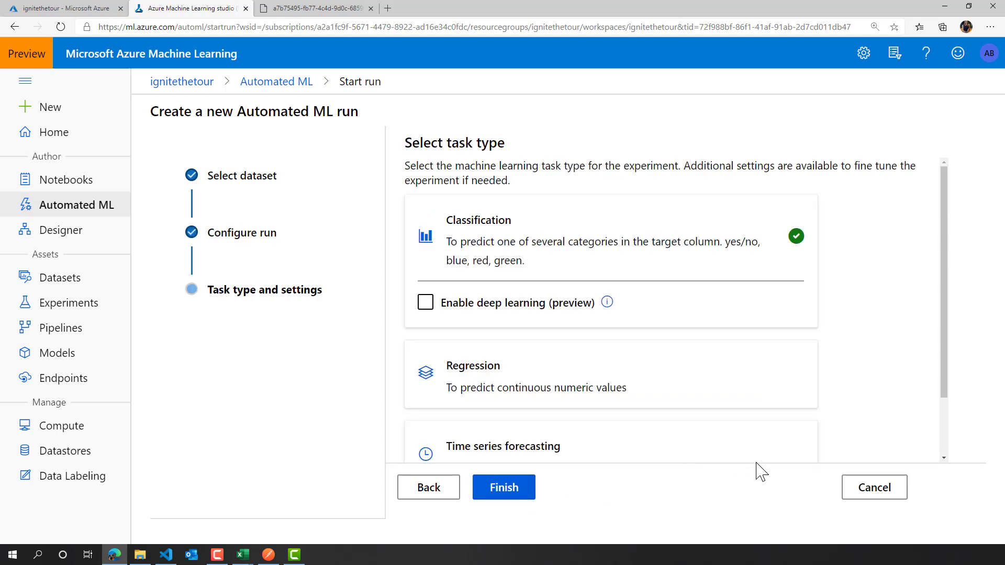
# - Choose Time series forecasting as the task type for the experiment
pyautogui.scroll(-1, 924, 338)
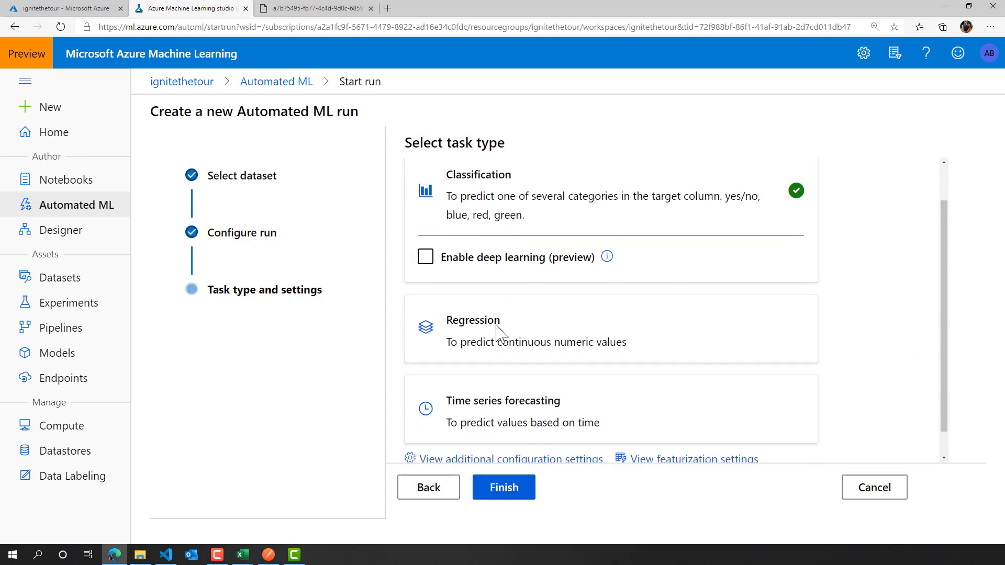
pyautogui.scroll(-1, 601, 331)
pyautogui.click(605, 390)
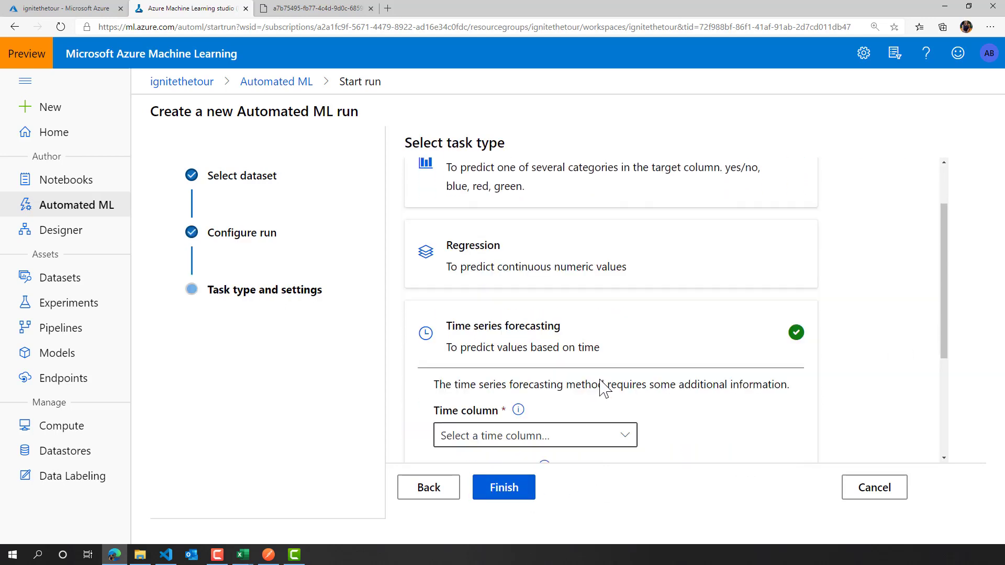
# - Set the time column of the forecasting task to date
pyautogui.scroll(-3, 869, 366)
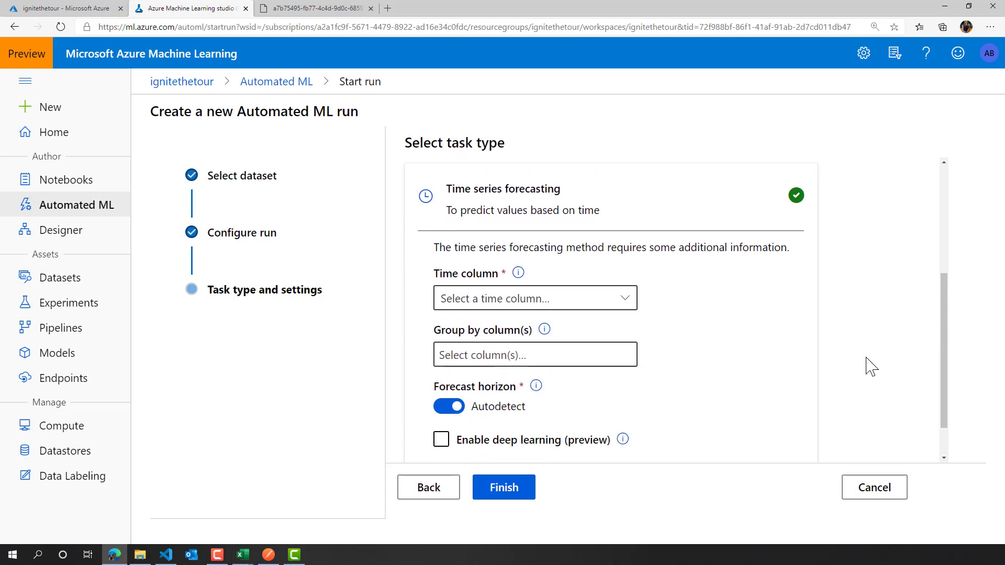
pyautogui.scroll(-1, 872, 368)
pyautogui.scroll(2, 872, 368)
pyautogui.scroll(-1, 871, 368)
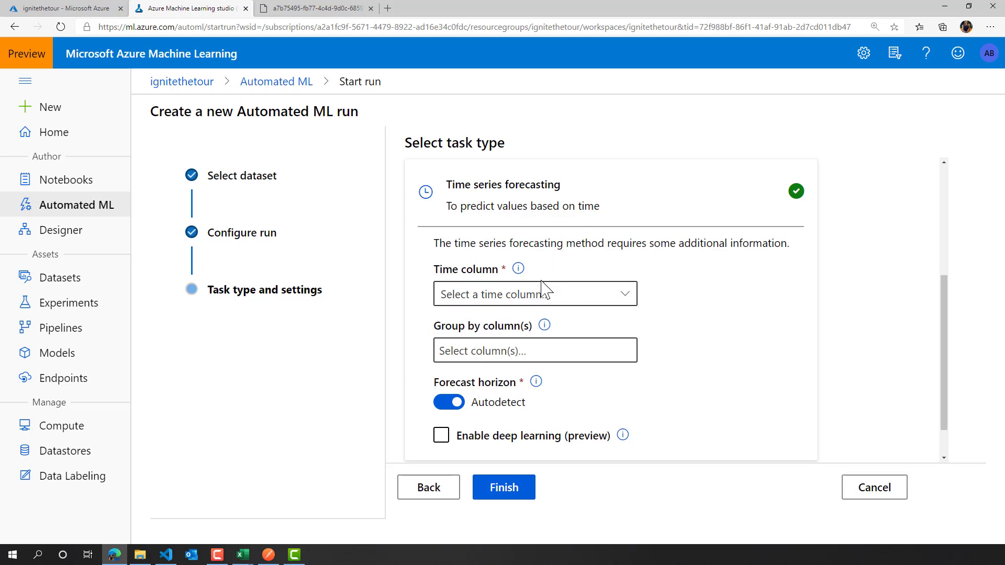
pyautogui.click(625, 295)
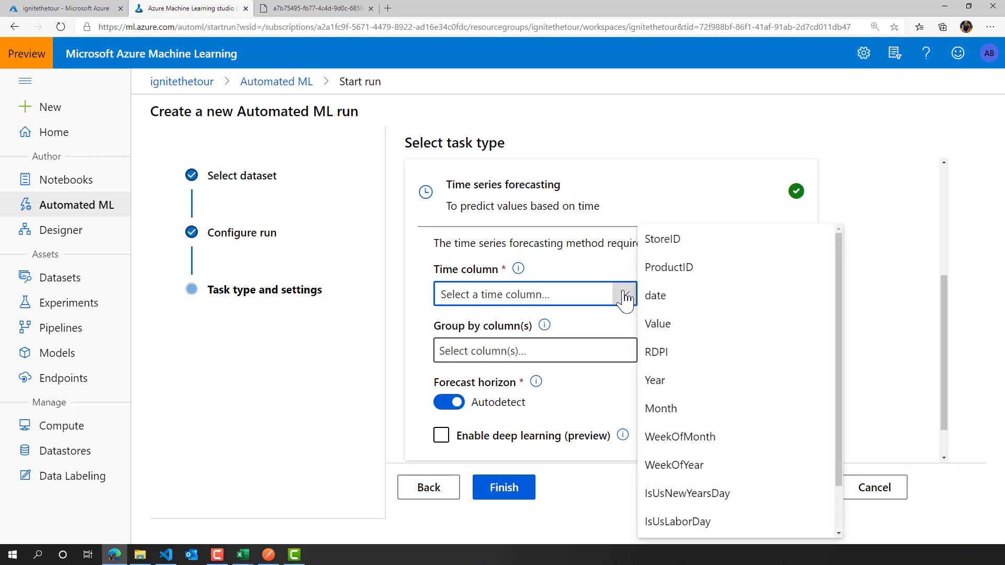
pyautogui.click(658, 301)
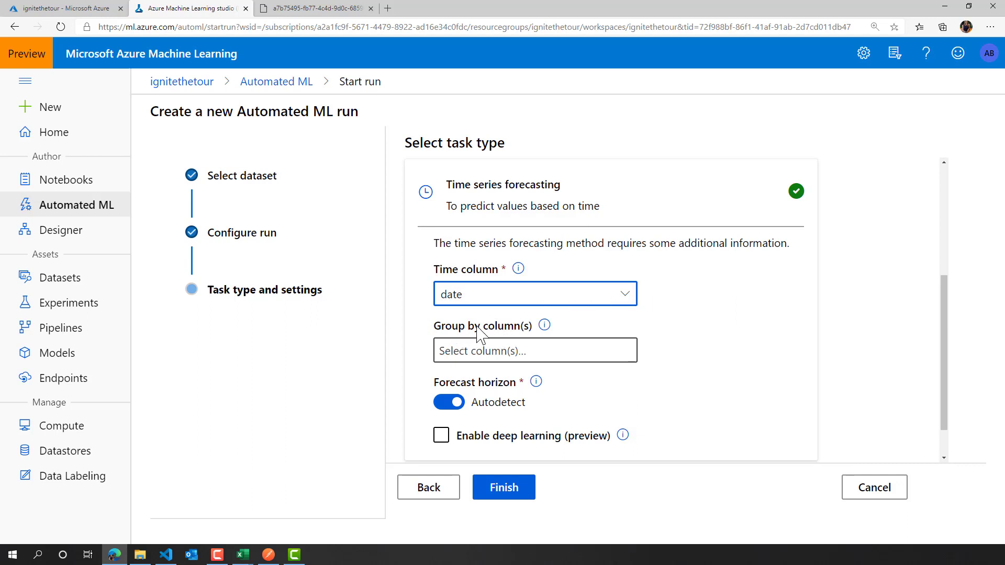
# - Group the forecasting data by the StoreID and ProductID columns
pyautogui.moveTo(543, 327)
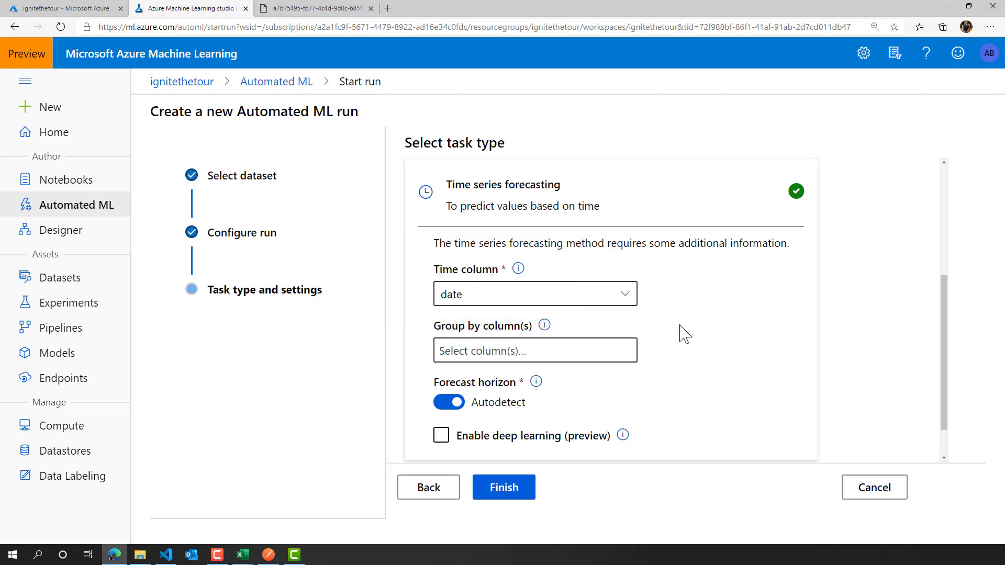
pyautogui.click(462, 351)
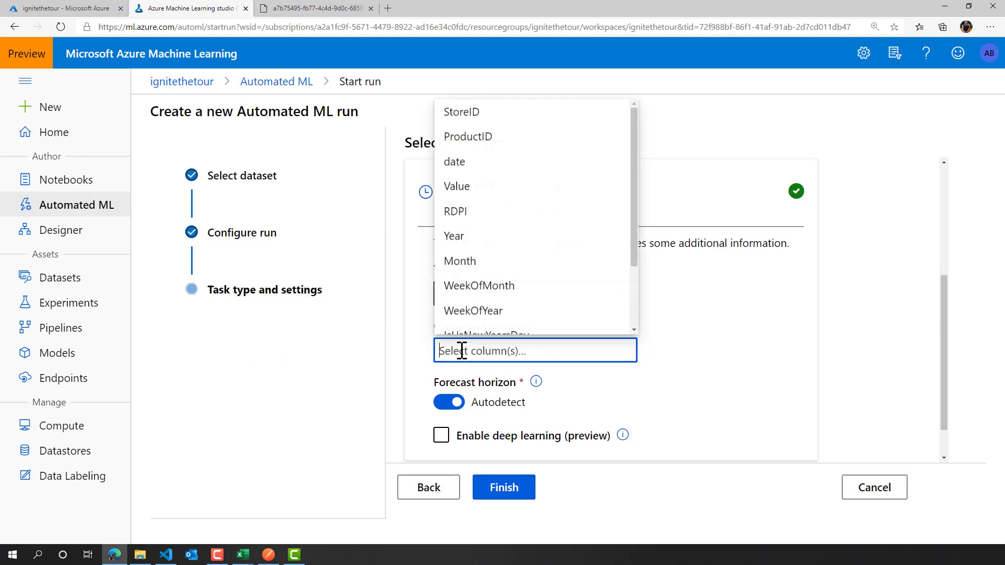
pyautogui.click(471, 110)
pyautogui.click(489, 135)
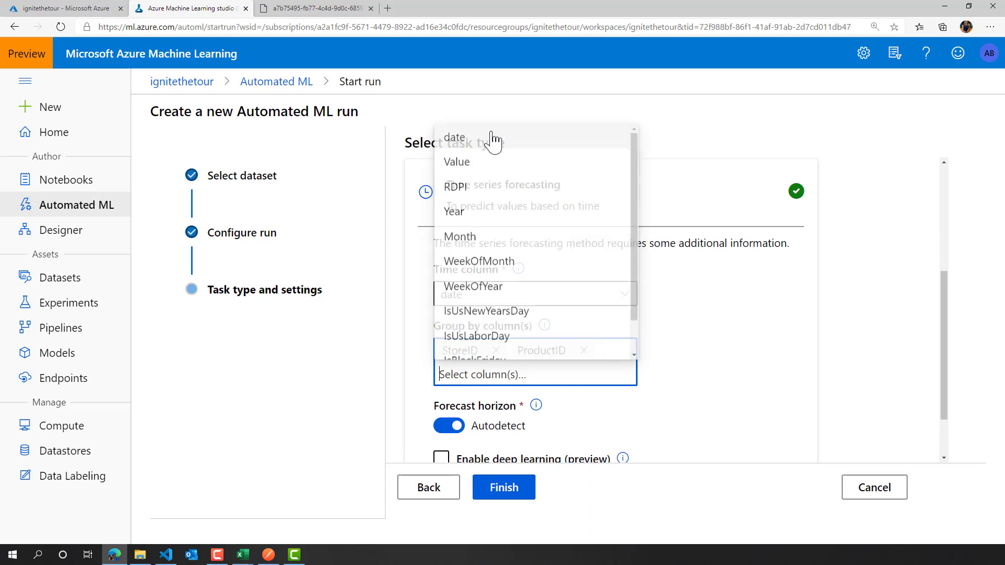
pyautogui.click(740, 380)
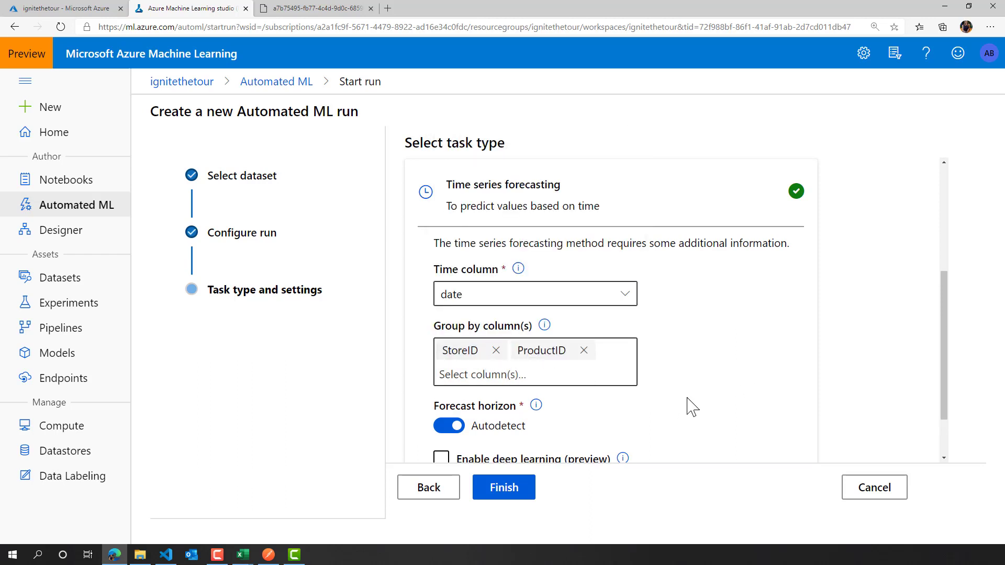
# - Switch off forecast horizon autodetection to view the manual entry option, and switch it back on
pyautogui.scroll(-3, 696, 404)
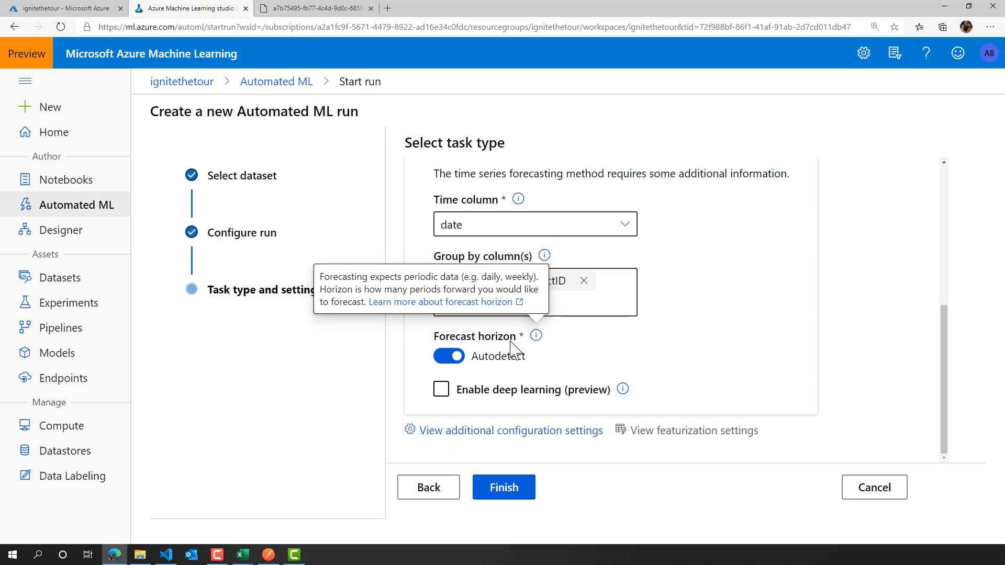
pyautogui.click(449, 360)
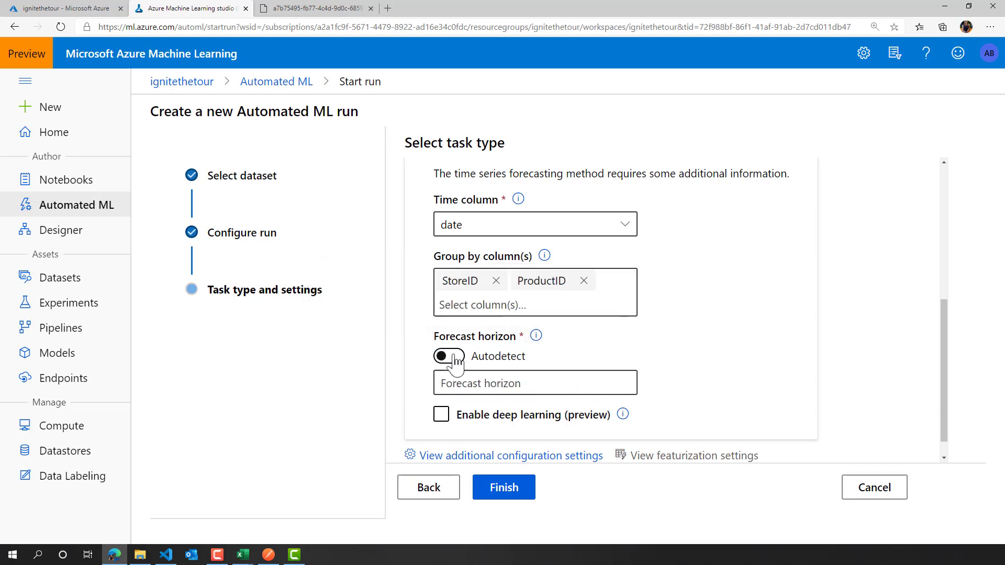
pyautogui.click(454, 361)
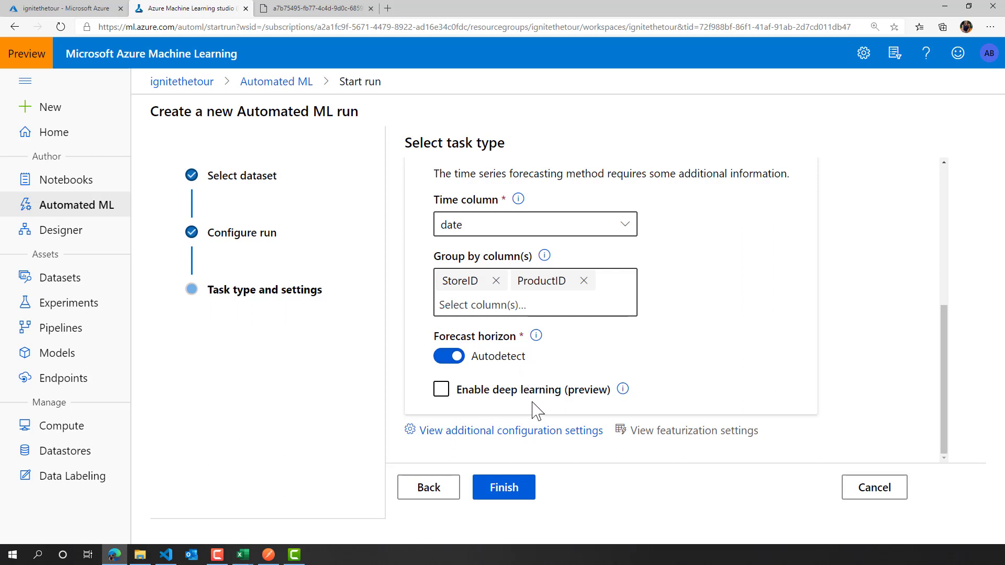
# - Open the additional configuration settings and look through the available primary metrics and the algorithms that can be blocked
pyautogui.moveTo(623, 391)
pyautogui.click(529, 431)
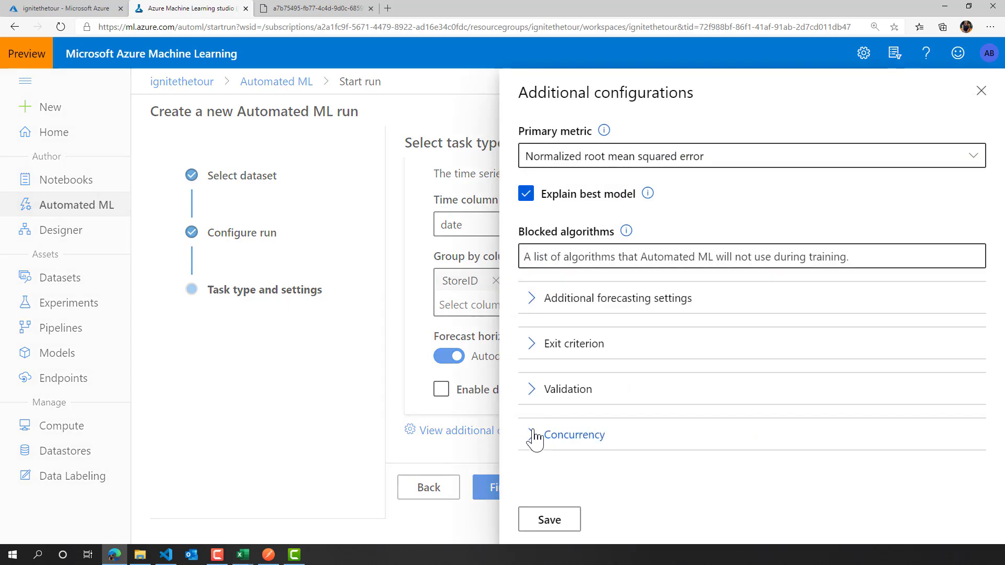
pyautogui.click(717, 156)
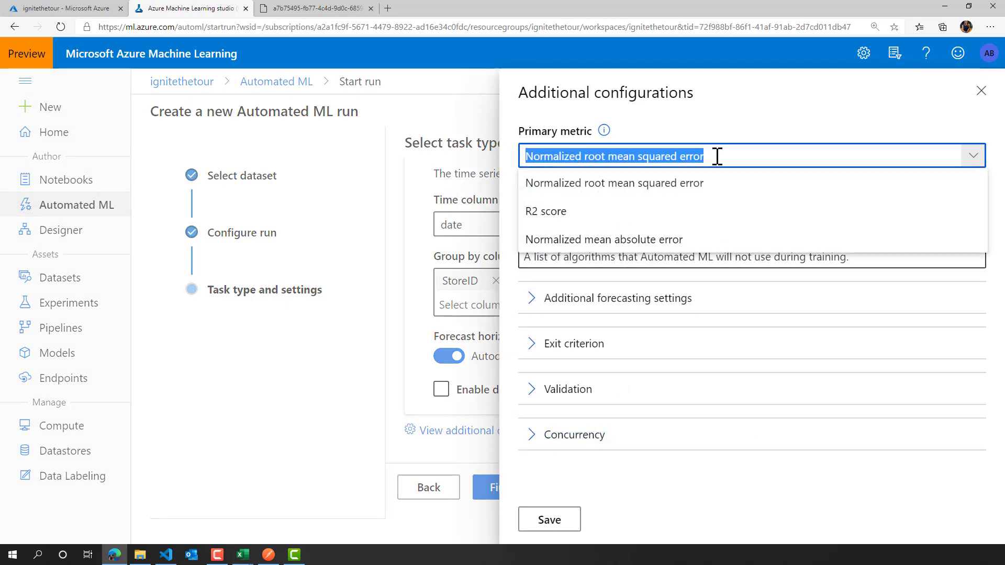
pyautogui.click(704, 152)
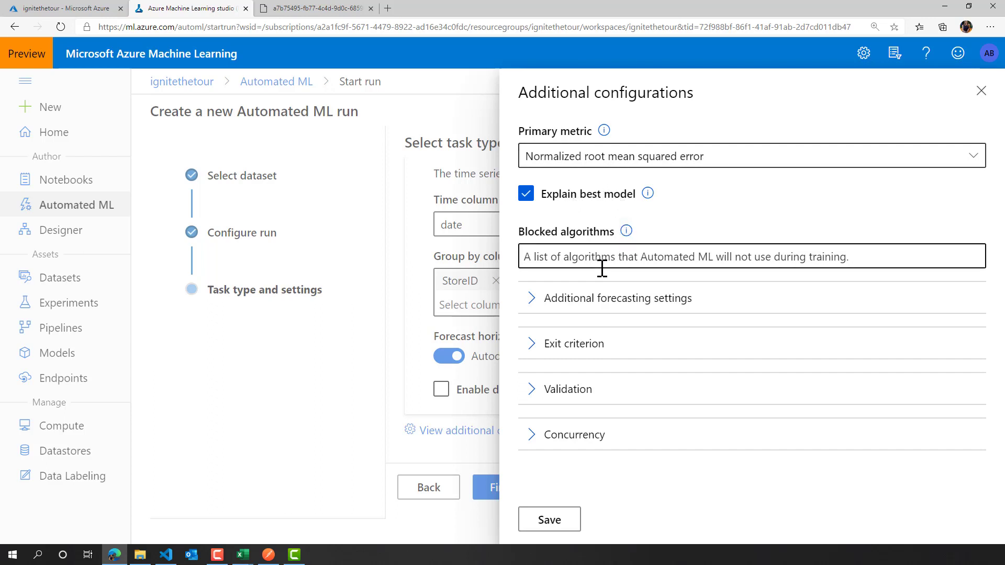
pyautogui.click(555, 259)
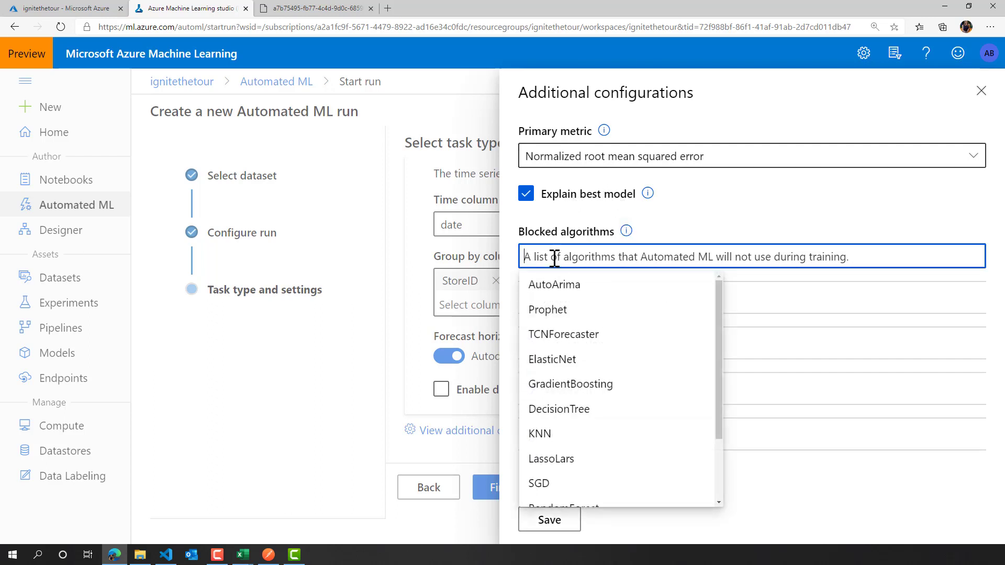
pyautogui.scroll(-2, 666, 386)
pyautogui.scroll(2, 668, 386)
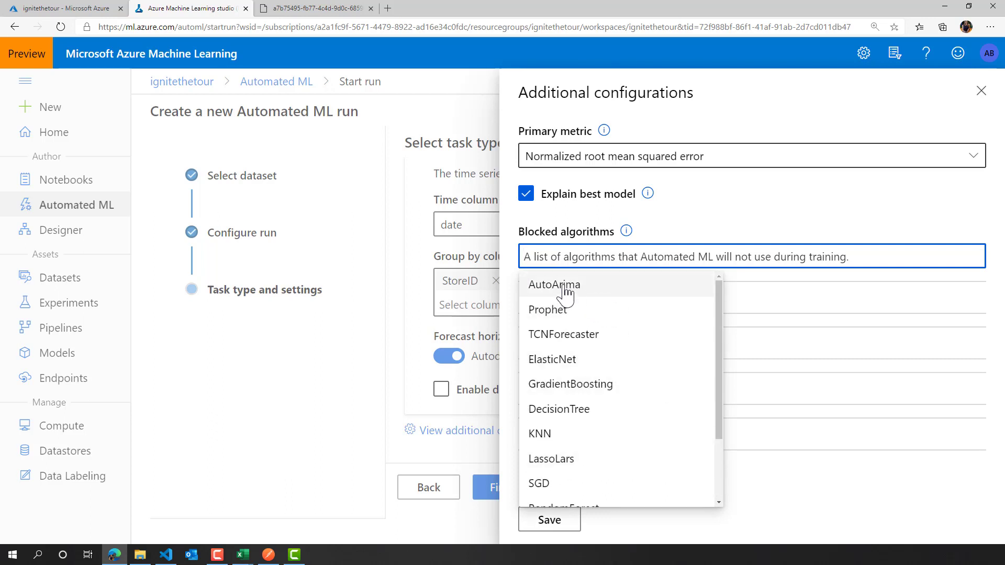
pyautogui.click(701, 236)
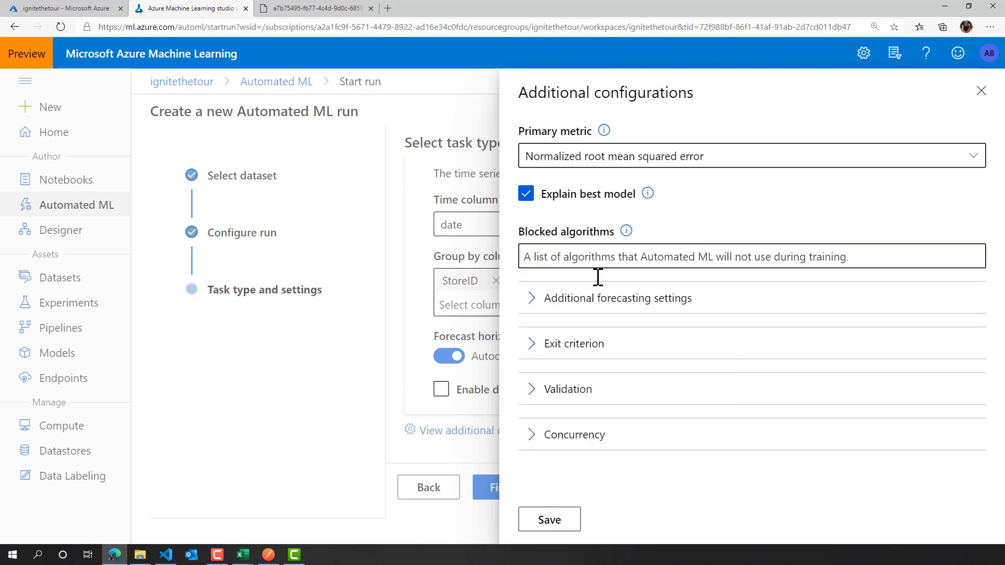
# - Turn on autodetection for both the forecast target lags and the target rolling window size in the additional forecasting settings
pyautogui.click(531, 305)
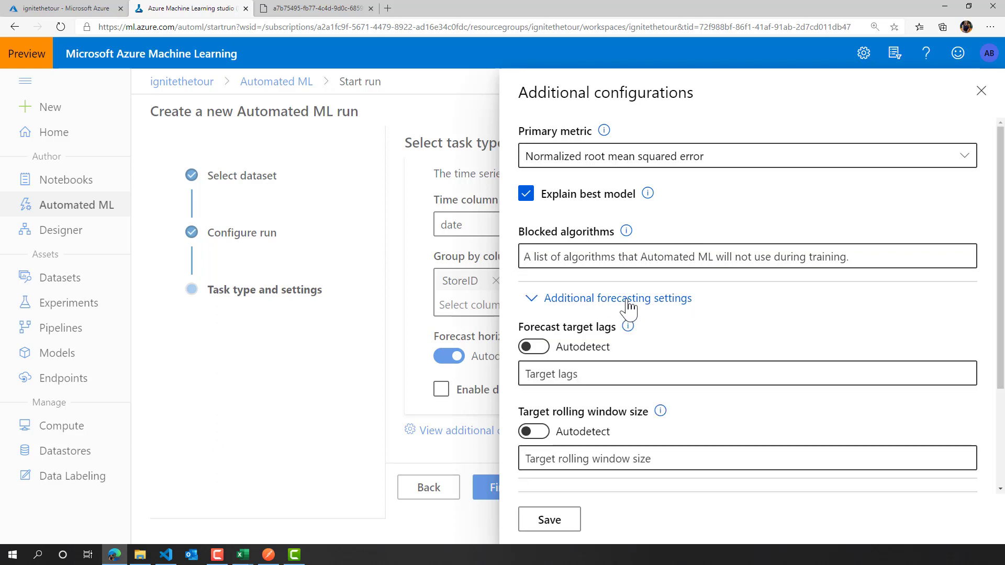
pyautogui.scroll(-1, 768, 331)
pyautogui.scroll(-2, 765, 329)
pyautogui.scroll(2, 764, 330)
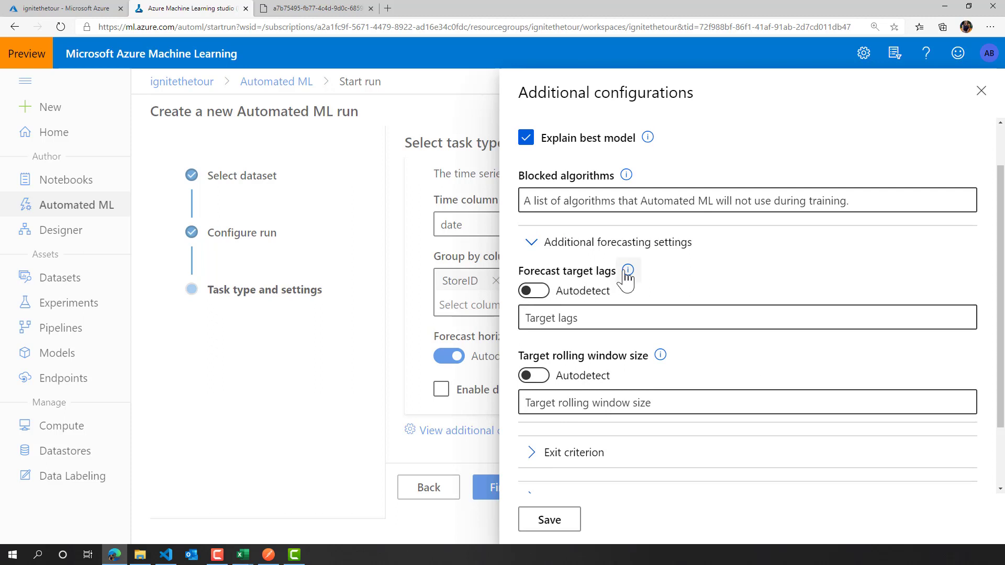
pyautogui.moveTo(628, 271)
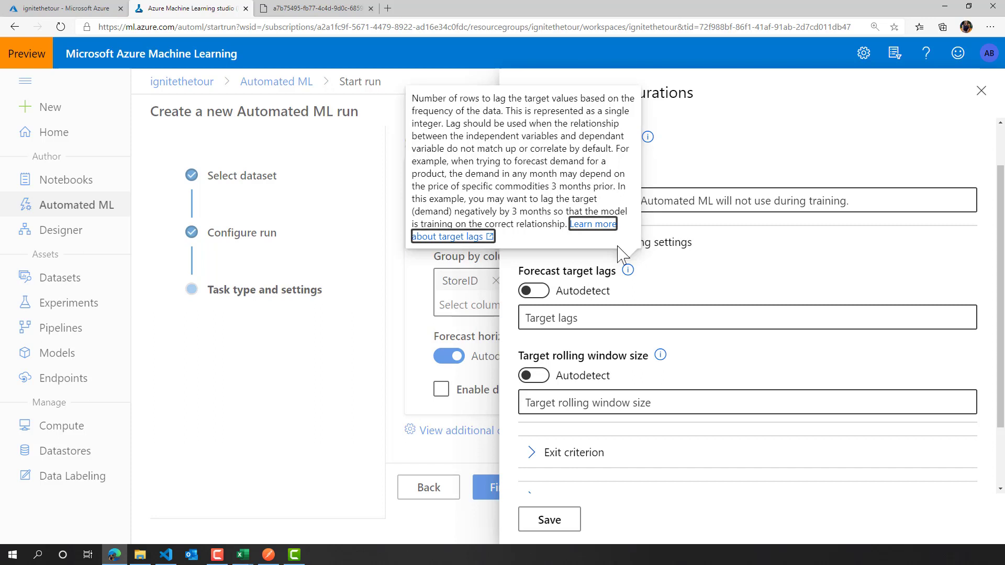
pyautogui.click(536, 292)
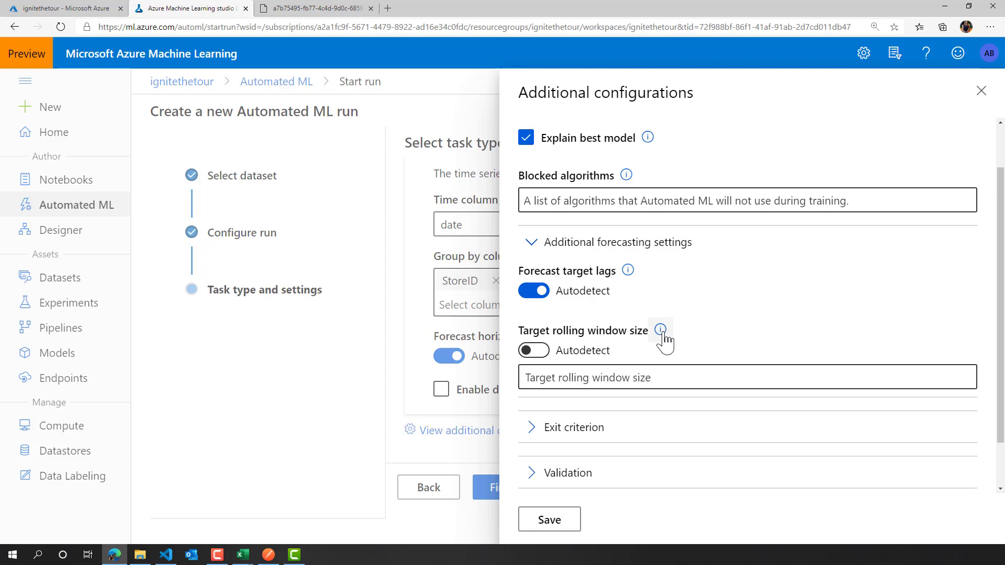
pyautogui.moveTo(662, 333)
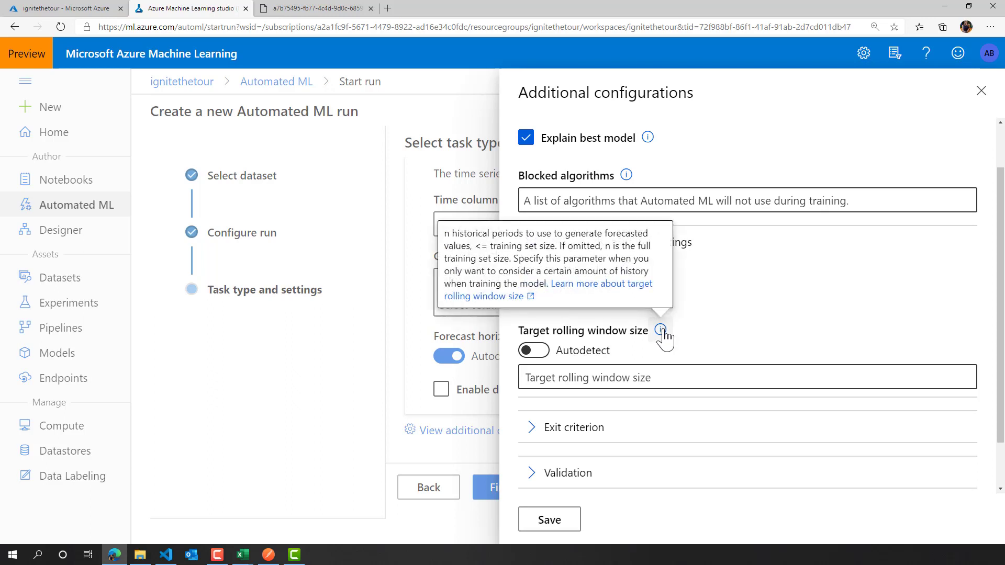
pyautogui.click(535, 350)
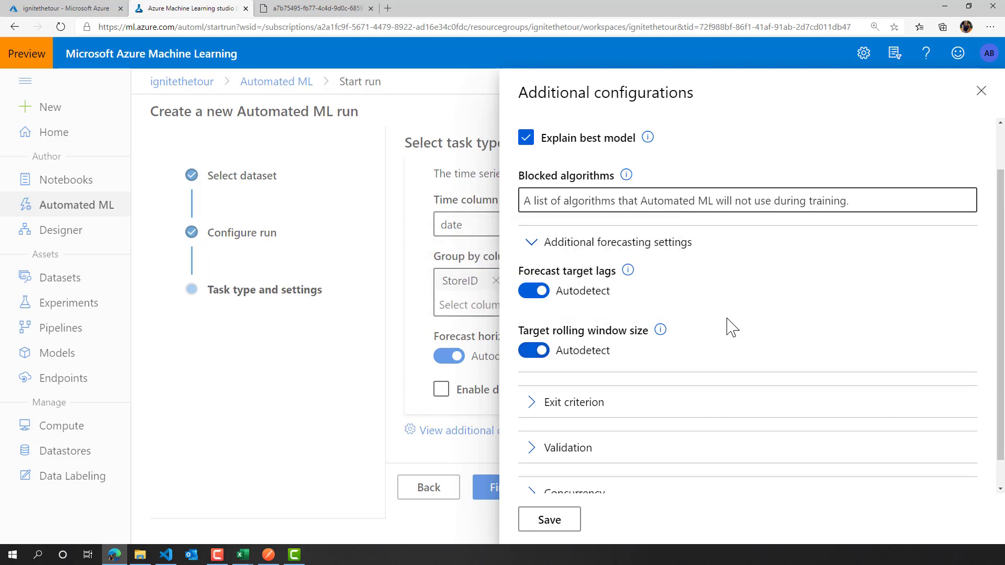
# - Set the exit criterion's training job time to 1 hour
pyautogui.scroll(-1, 732, 328)
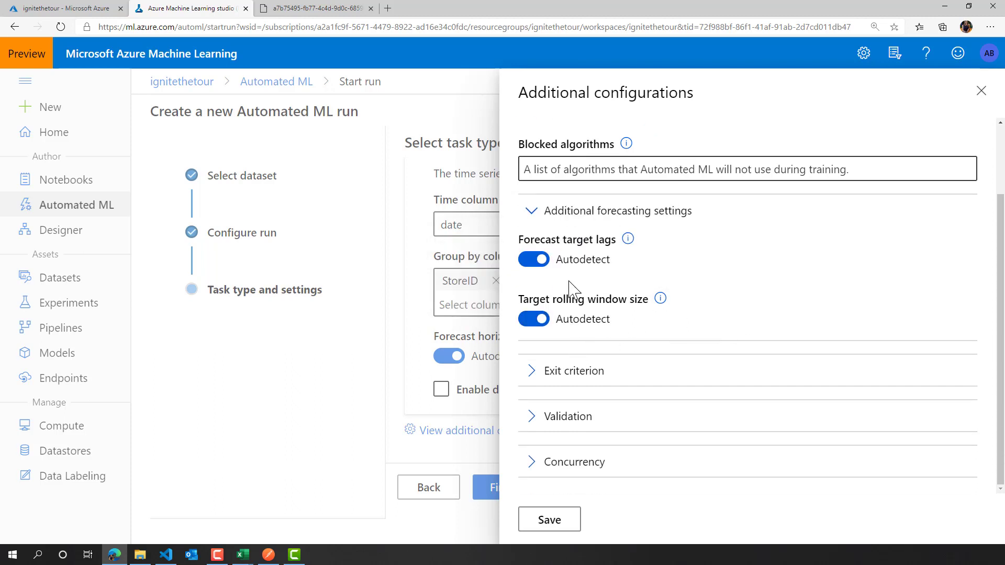
pyautogui.click(550, 375)
pyautogui.click(800, 401)
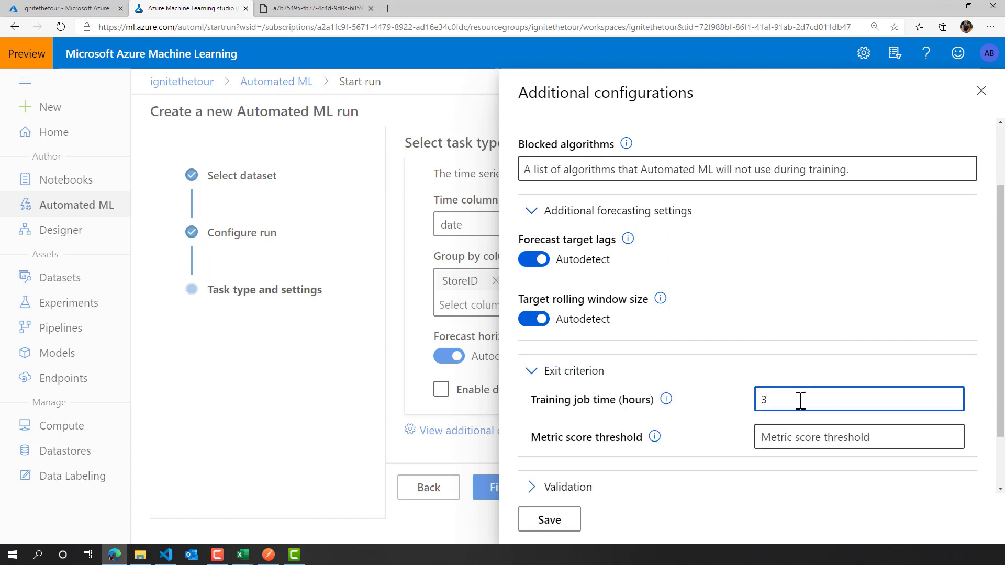
pyautogui.write('1')
# - Expand the validation and concurrency sections to check the validation type, number of cross validations and max concurrent iterations
pyautogui.scroll(-2, 790, 395)
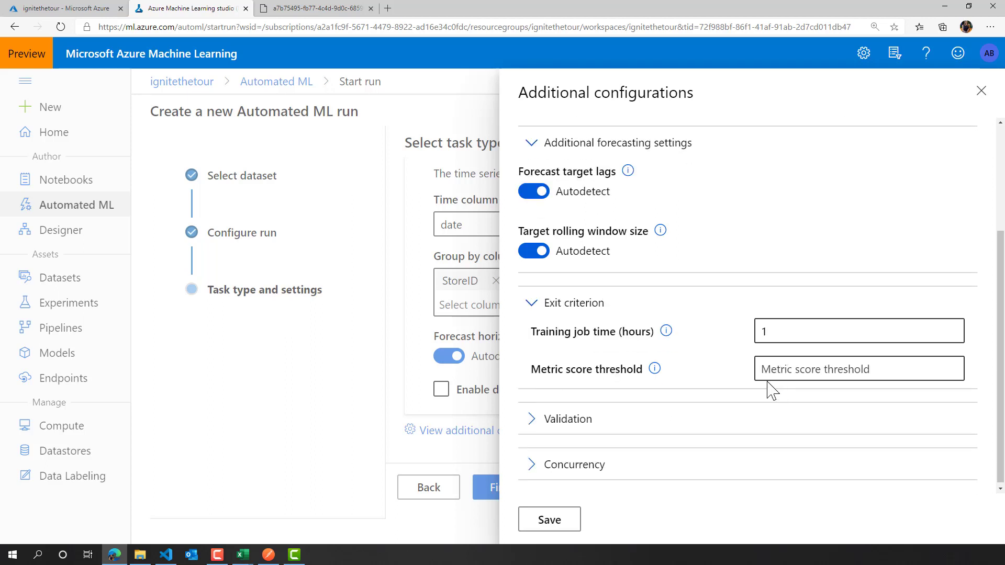
pyautogui.click(556, 419)
pyautogui.scroll(-2, 640, 404)
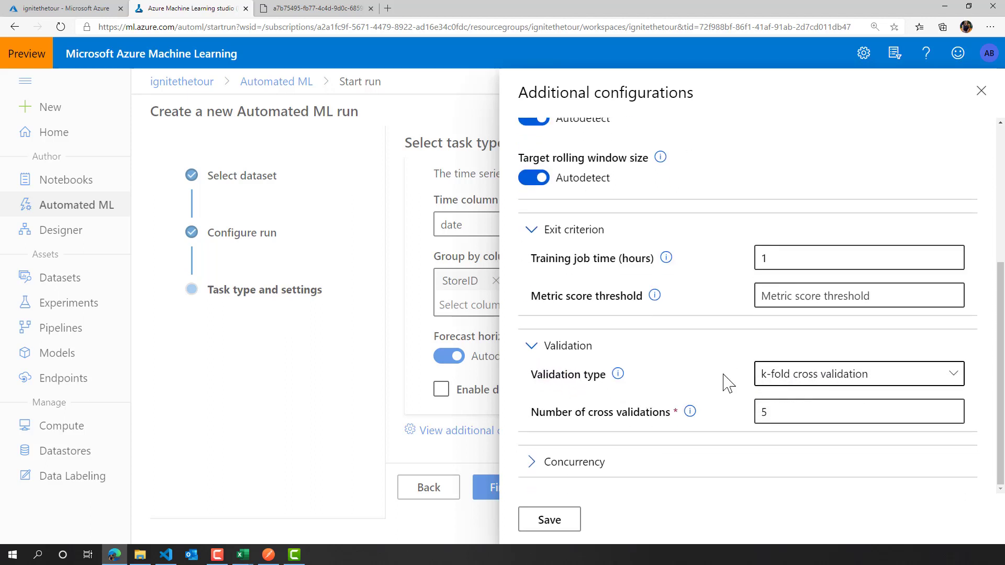
pyautogui.click(559, 463)
pyautogui.scroll(-1, 786, 440)
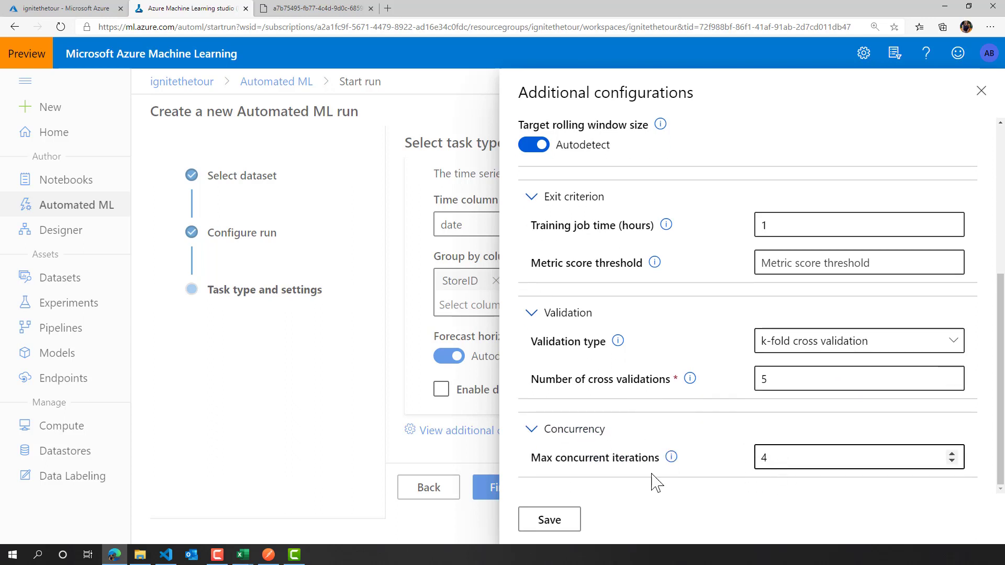
# - Save the additional configurations and submit the forecasting run
pyautogui.click(546, 521)
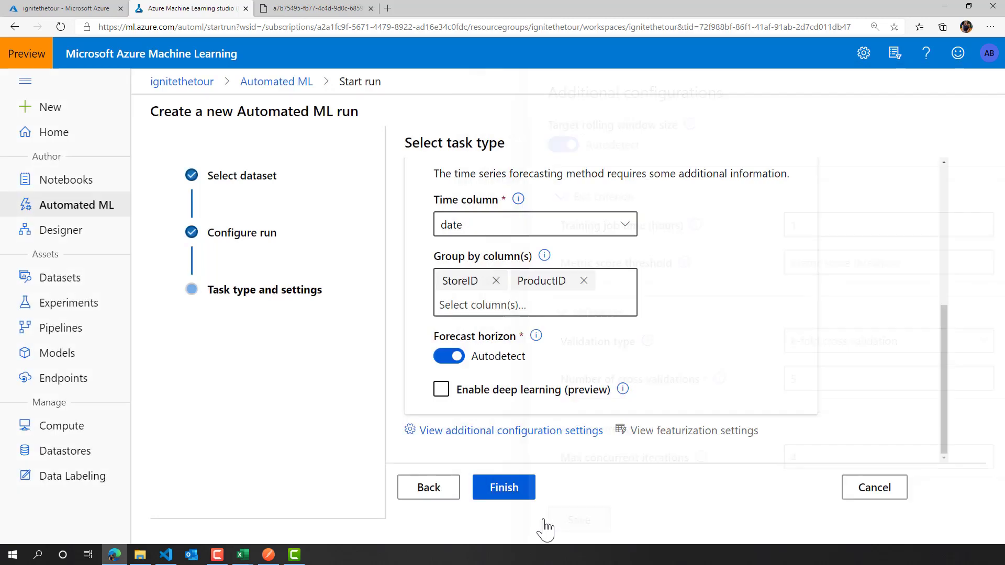
pyautogui.click(499, 492)
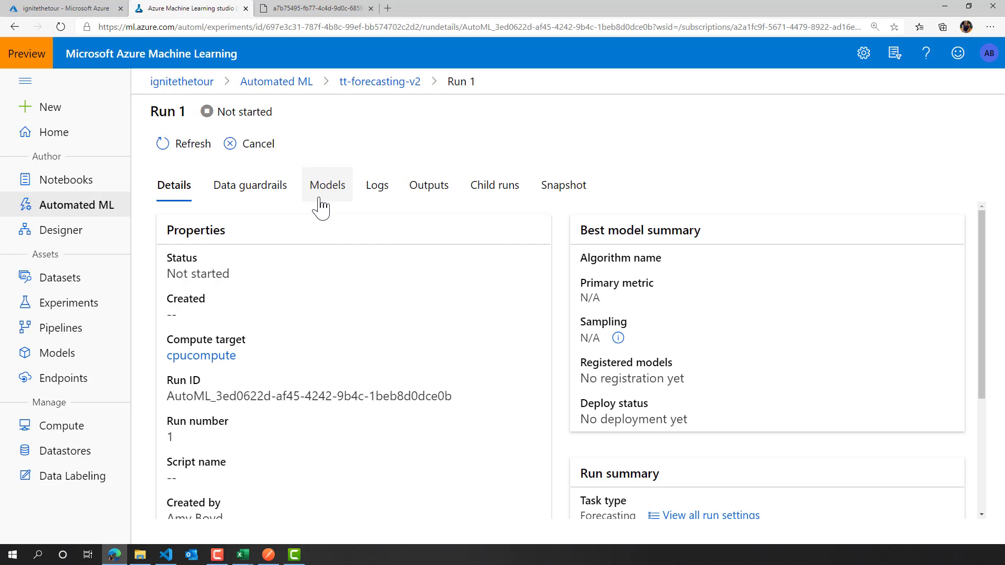
# - Return to the Automated ML overview, widen the Experiment column and open the completed tt-sales-forecasting Run 100
pyautogui.click(276, 83)
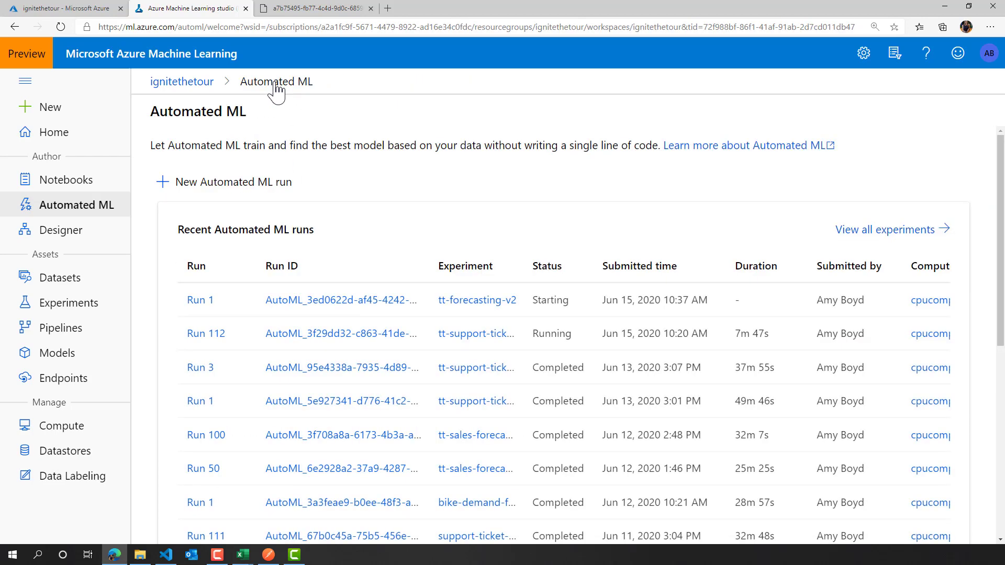
pyautogui.moveTo(523, 266); pyautogui.dragTo(590, 271)
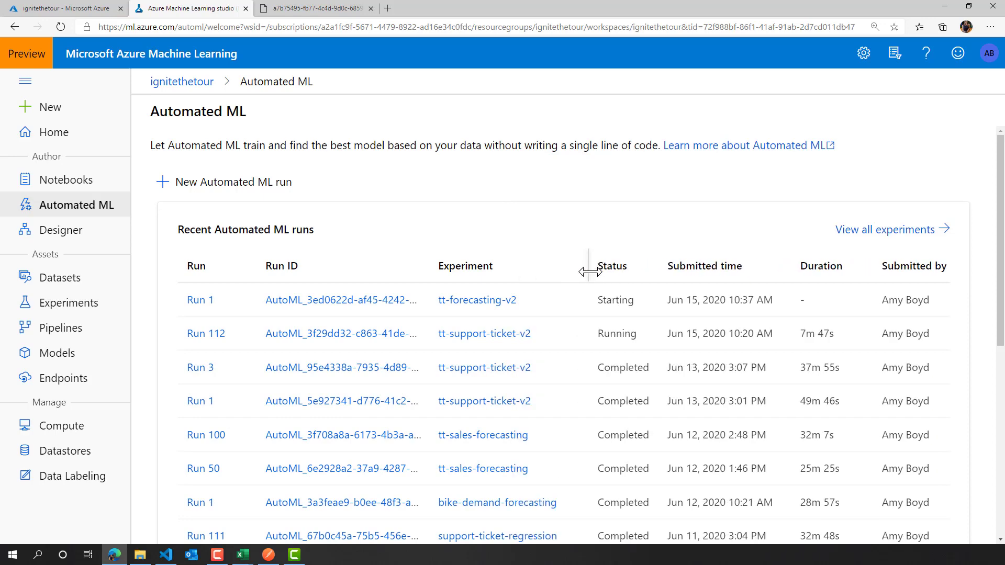
pyautogui.scroll(-2, 555, 298)
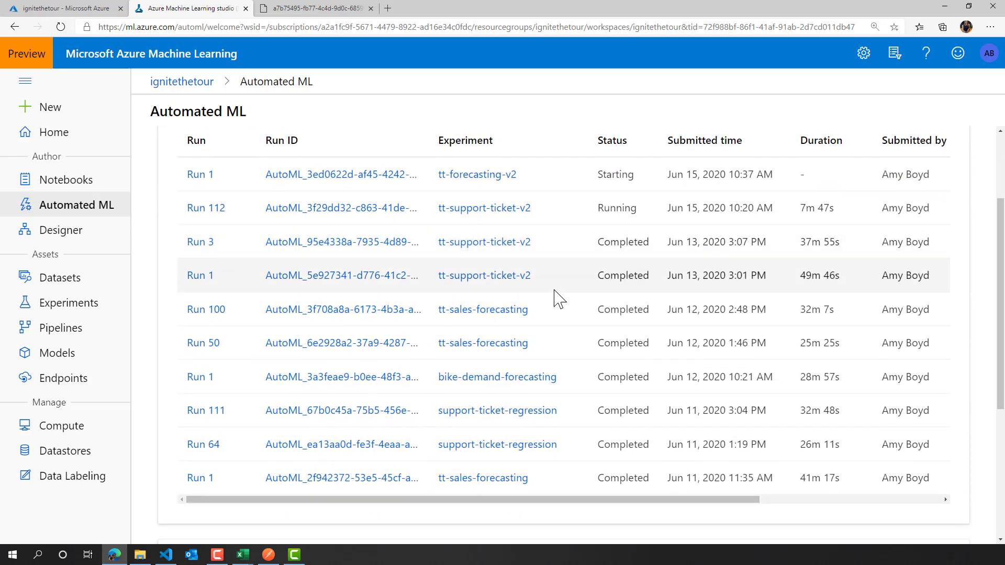
pyautogui.click(346, 312)
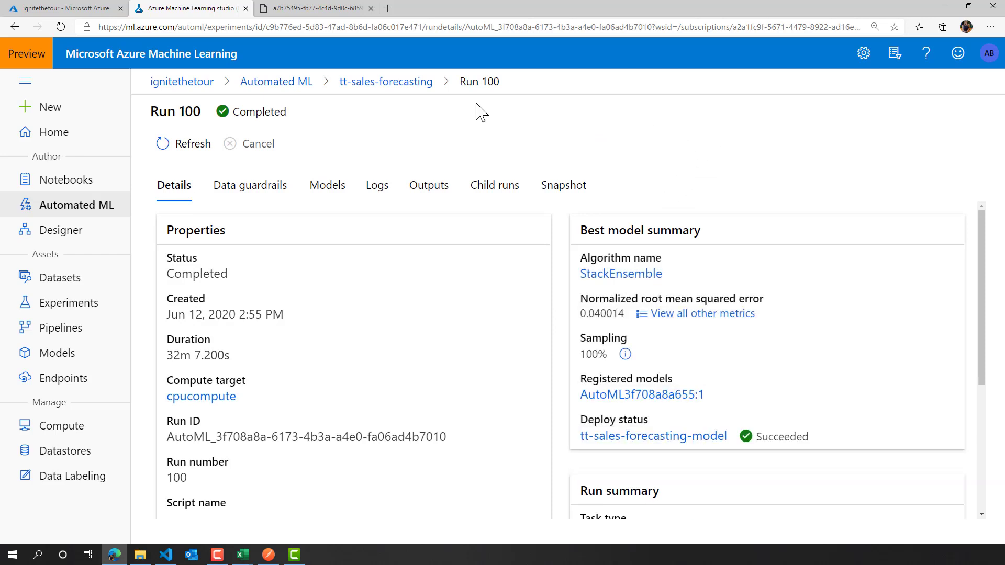
# - Review the properties, best model summary and run summary of Run 100
pyautogui.scroll(-3, 359, 293)
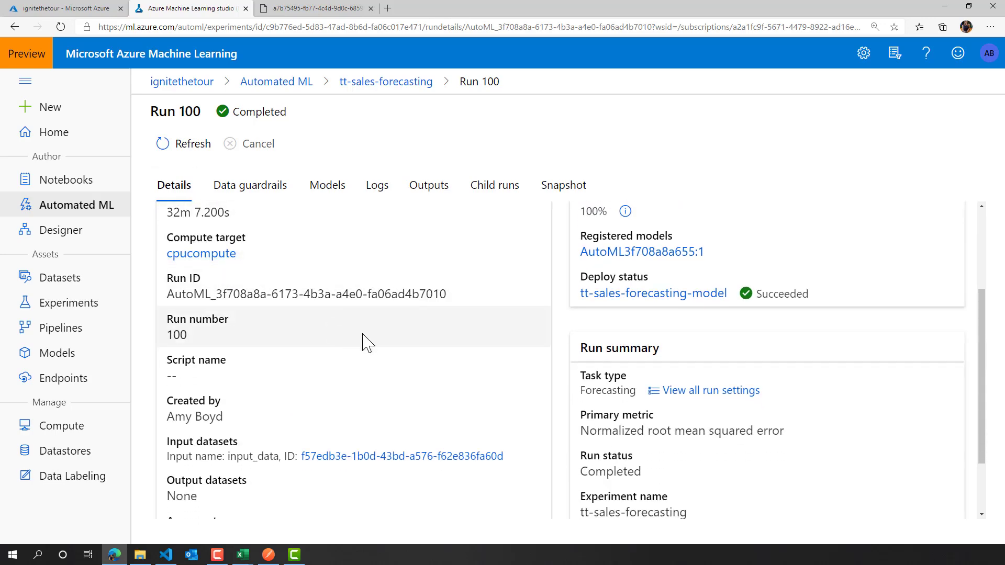
pyautogui.scroll(-2, 427, 360)
pyautogui.scroll(5, 427, 360)
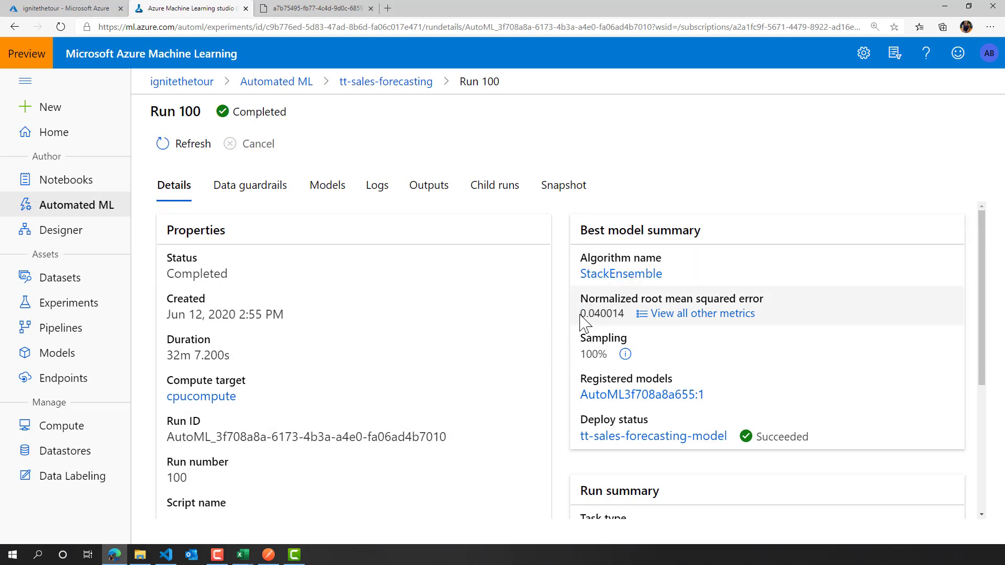
# - View all other metrics of Run 100's best model, then close the metrics list
pyautogui.moveTo(580, 315); pyautogui.dragTo(602, 312)
pyautogui.click(712, 314)
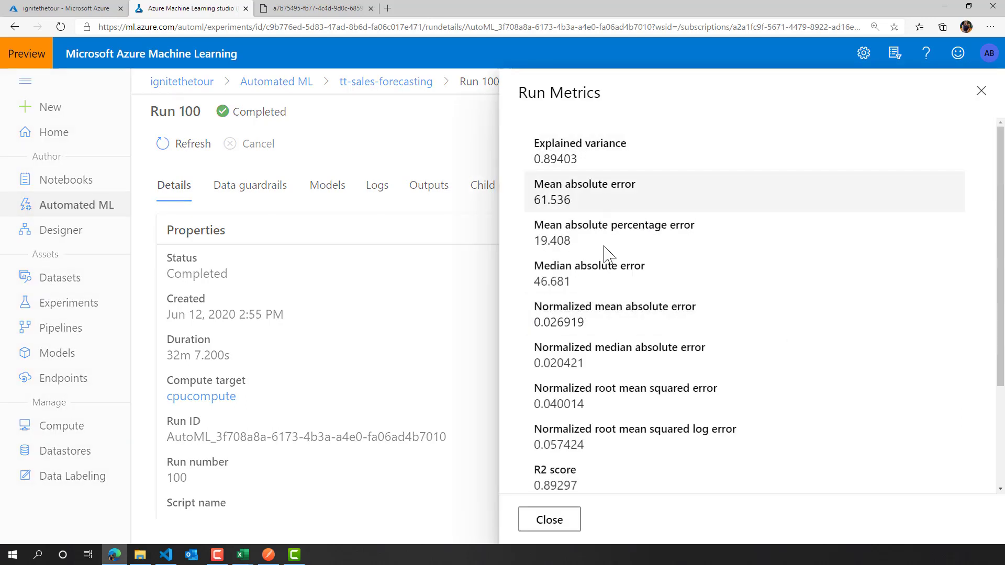
pyautogui.scroll(-3, 649, 346)
pyautogui.scroll(3, 644, 393)
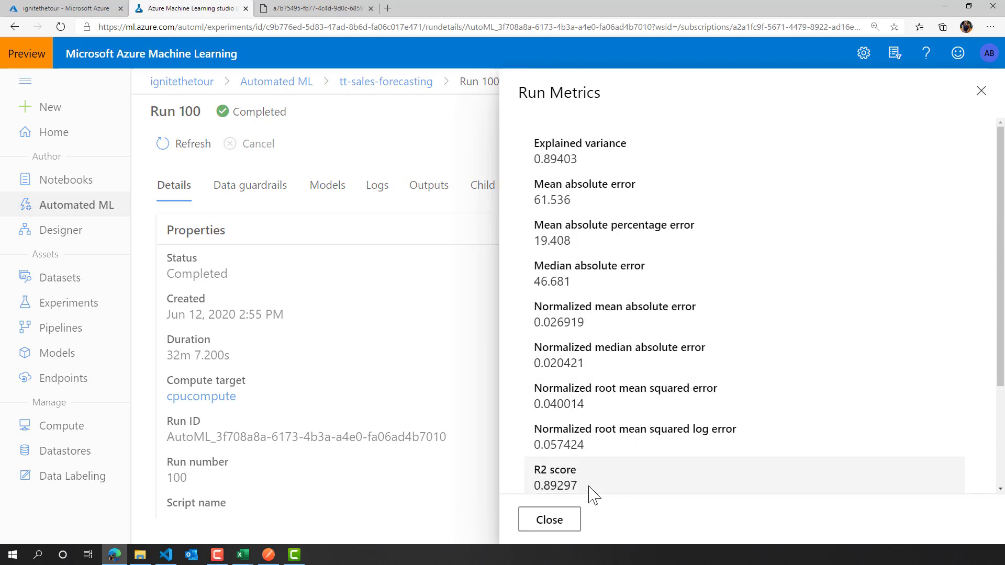
pyautogui.click(550, 520)
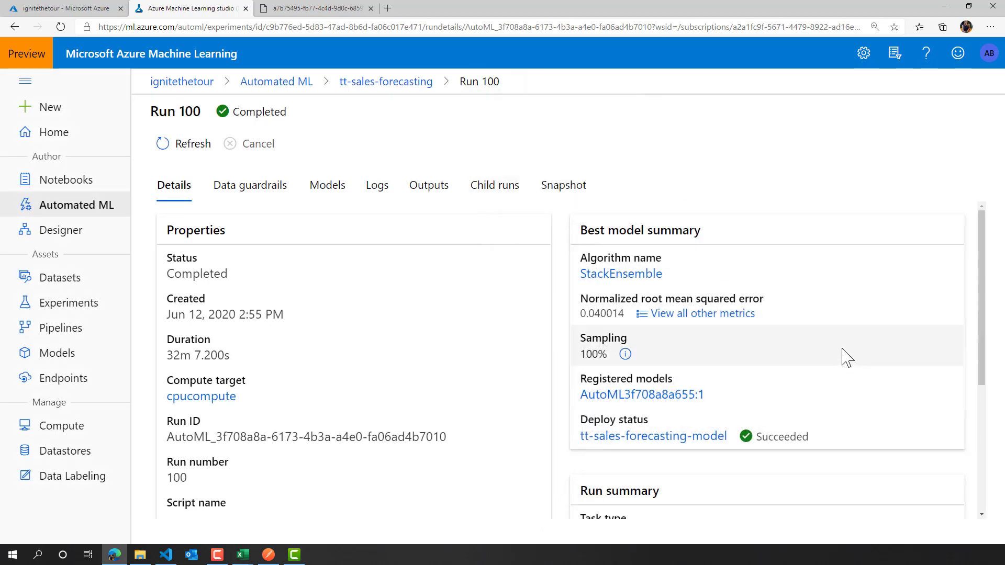
# - Open the StackEnsemble best model and examine its summary, explanations and run details
pyautogui.click(620, 275)
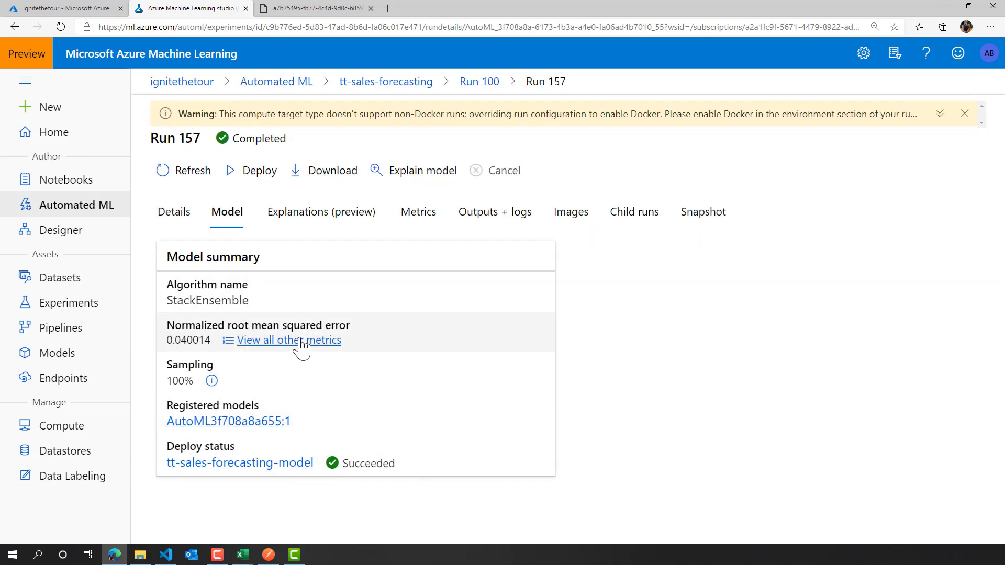
pyautogui.click(314, 221)
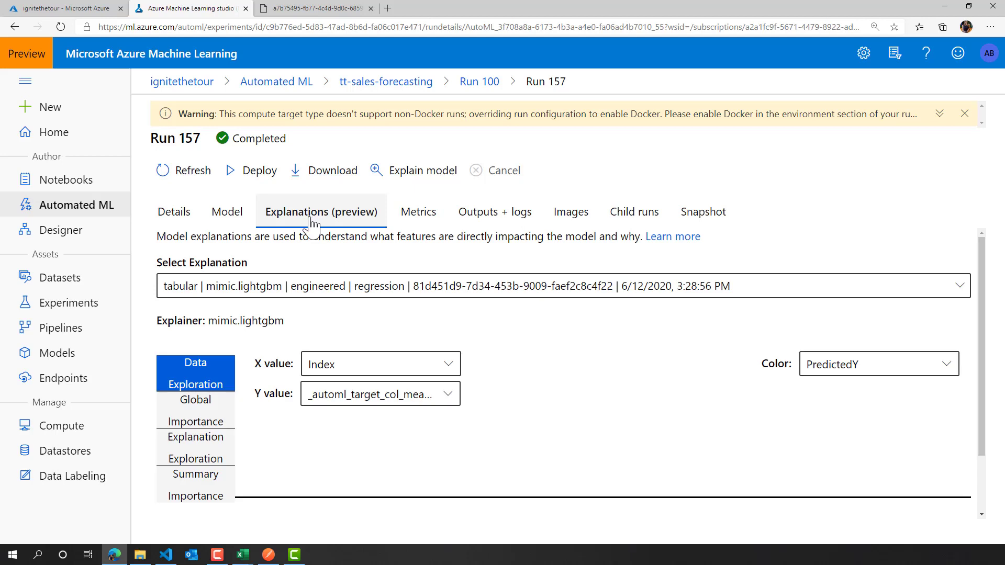
pyautogui.click(165, 229)
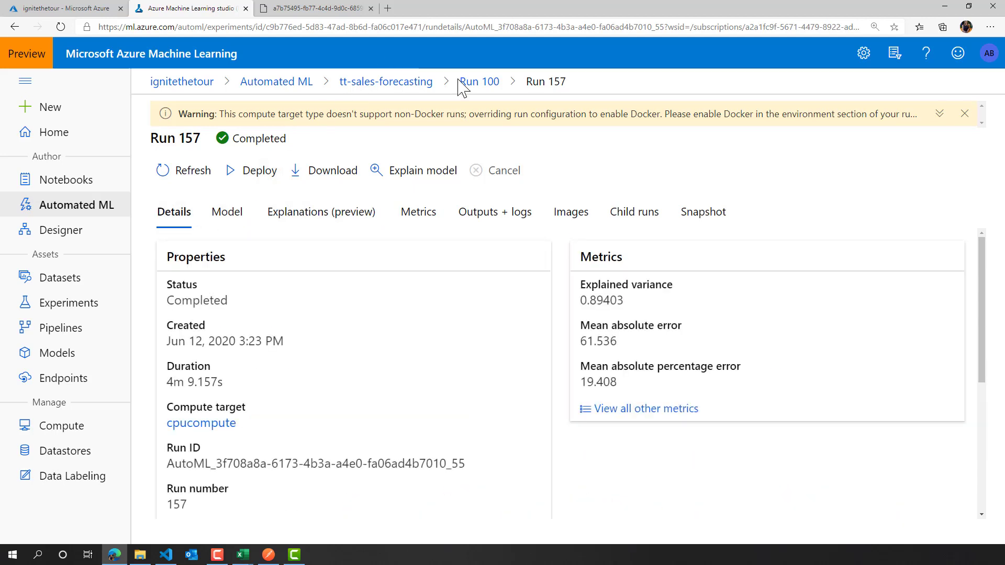
# - Go back to Run 100 and examine its data guardrails and the list of trained models
pyautogui.click(478, 81)
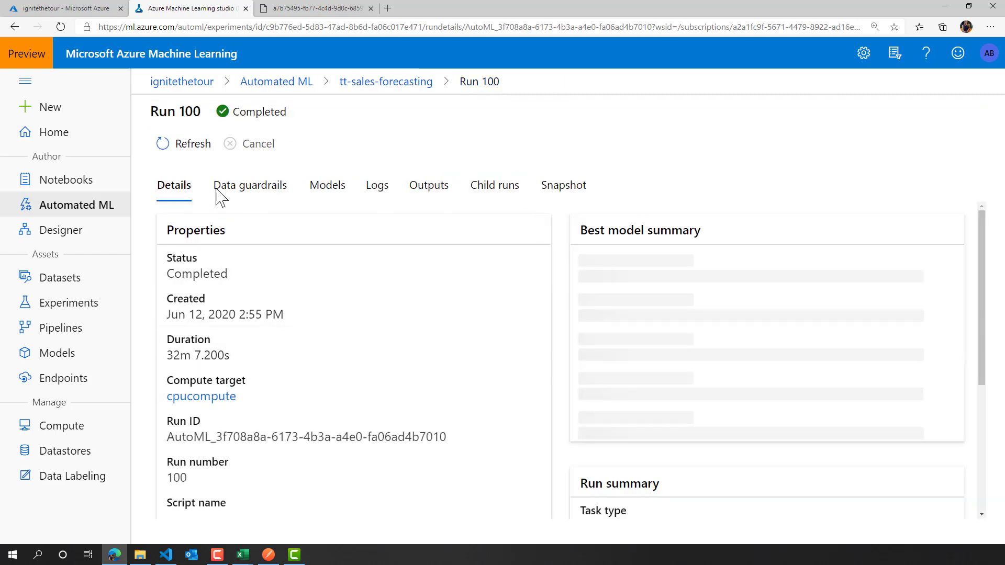
pyautogui.click(249, 203)
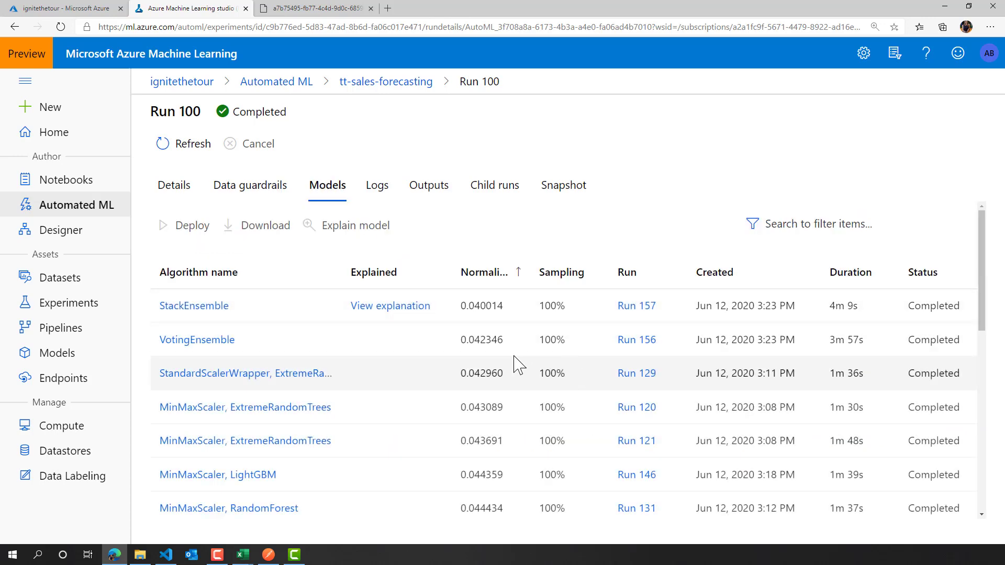
pyautogui.scroll(-10, 462, 361)
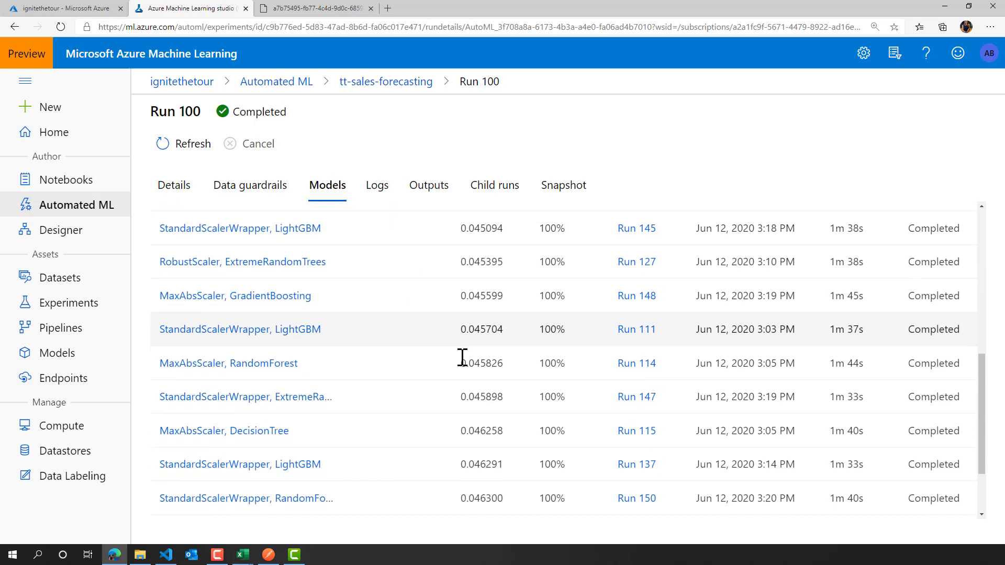
pyautogui.scroll(10, 462, 359)
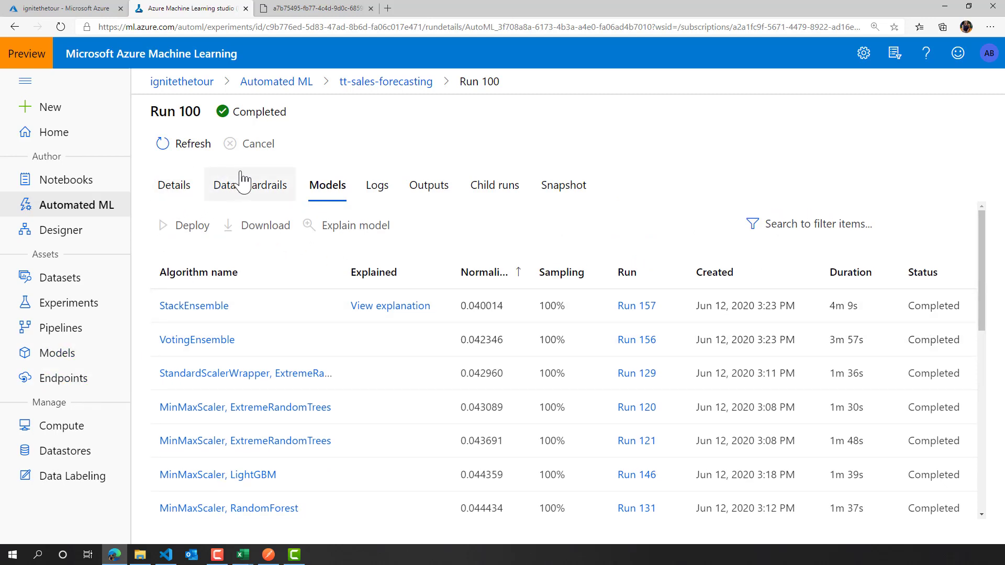
# - Open the tt-sales-forecasting-model endpoint from Run 100's StackEnsemble best model and check its deployment state information
pyautogui.click(197, 194)
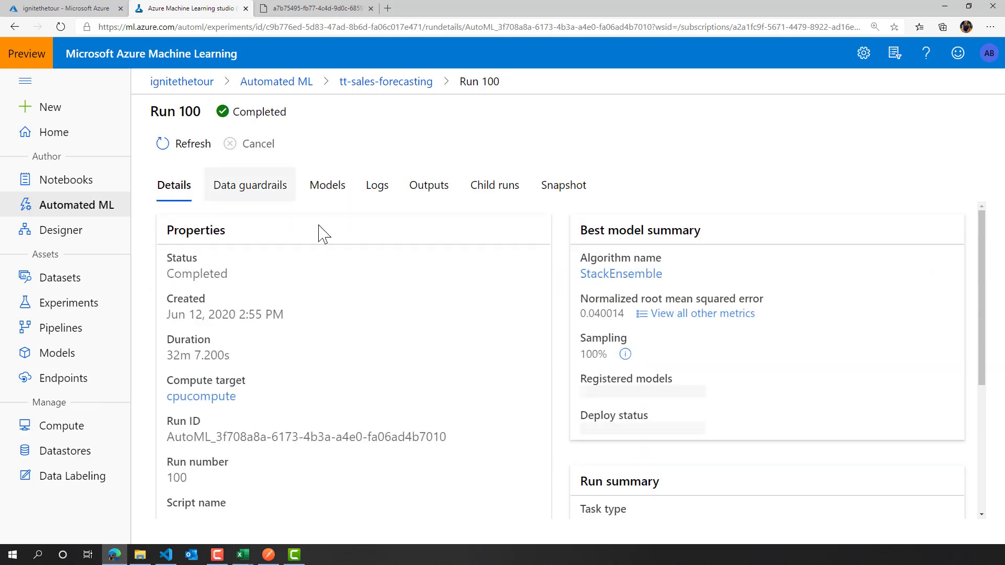
pyautogui.click(646, 273)
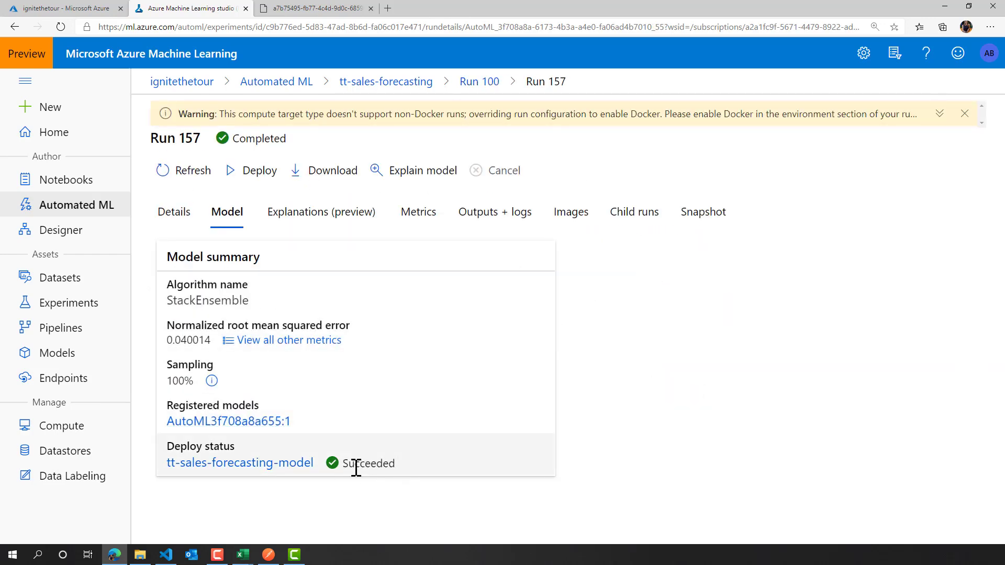
pyautogui.click(216, 464)
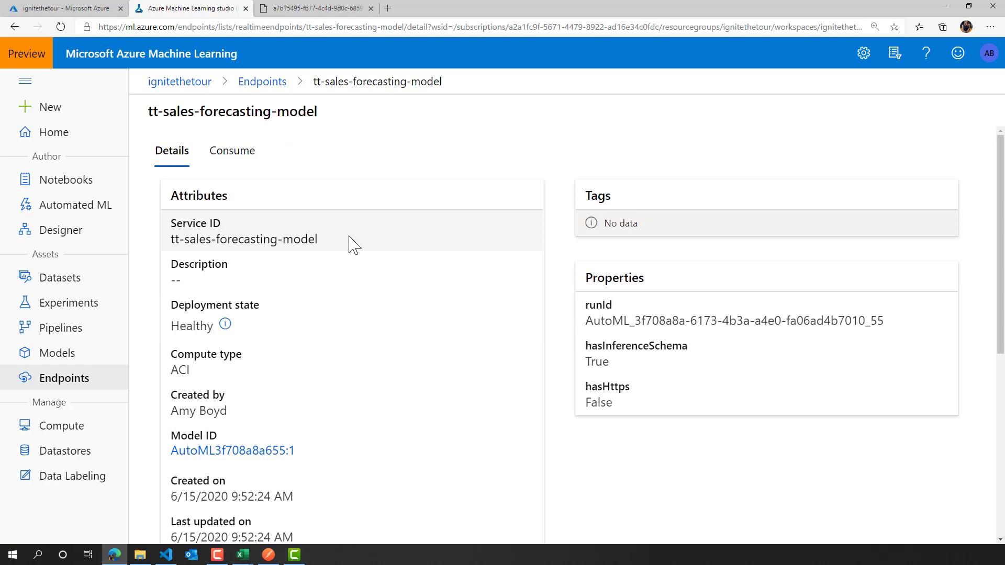
pyautogui.moveTo(226, 325)
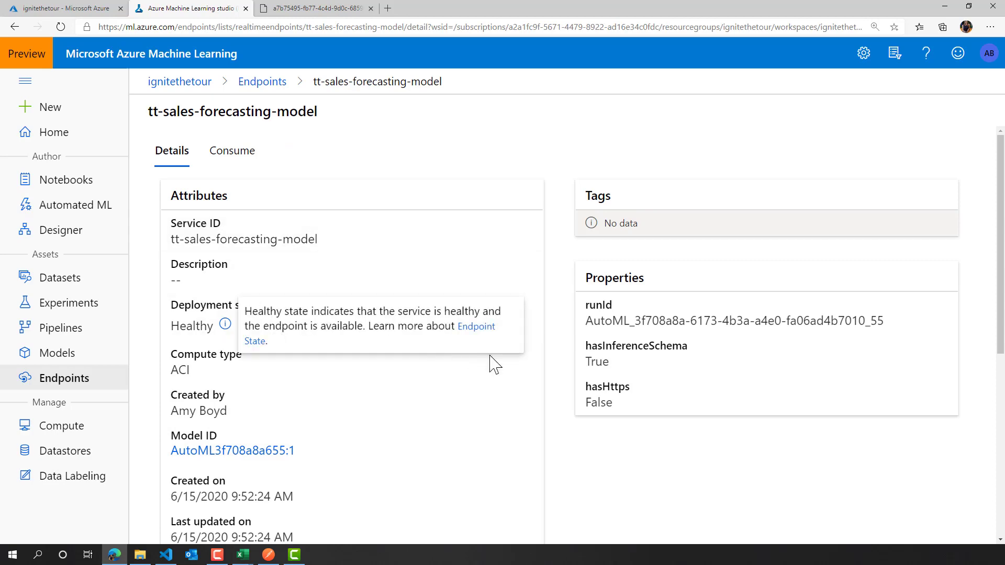
# - Open the endpoint's Swagger URI in a new browser tab and copy the whole swagger.json content
pyautogui.scroll(-5, 502, 409)
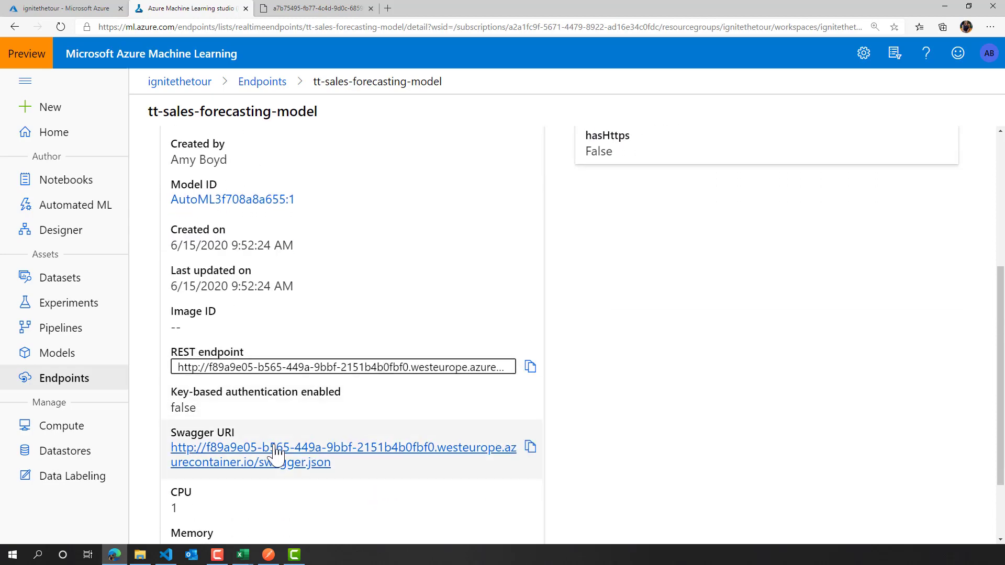
pyautogui.rightClick(266, 454)
pyautogui.click(301, 306)
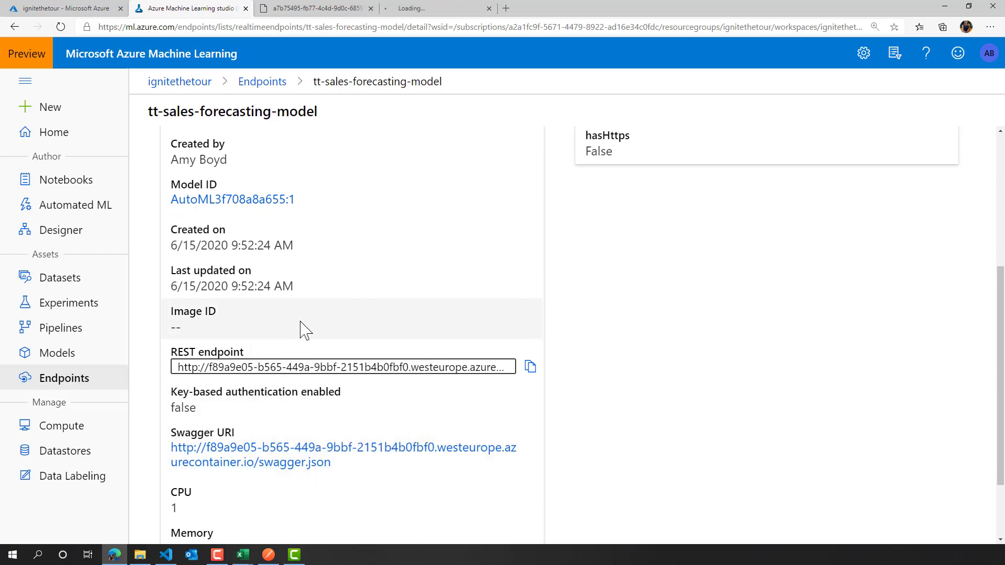
pyautogui.click(435, 9)
pyautogui.moveTo(526, 125); pyautogui.dragTo(6, 53)
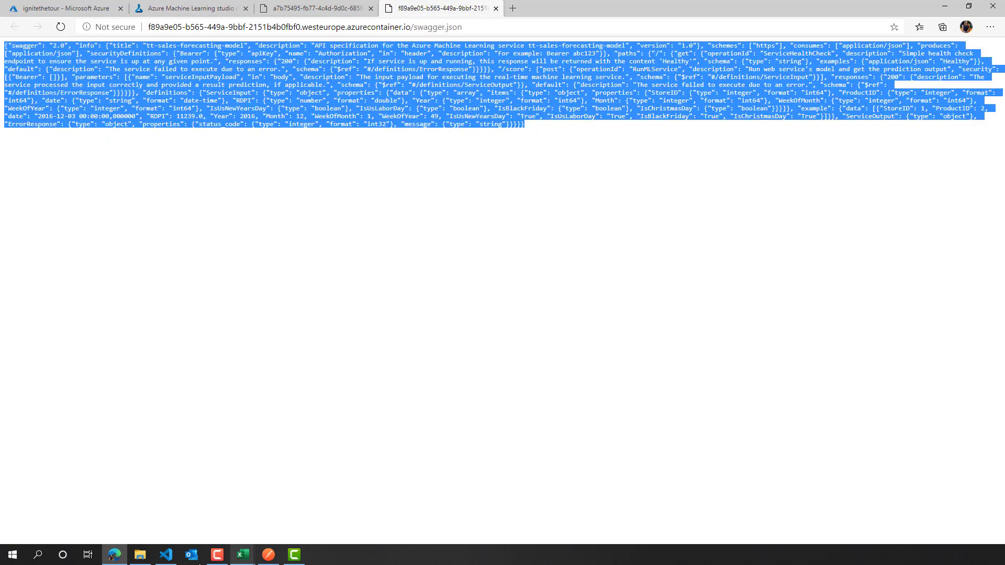
# - Switch to Visual Studio Code and replace the entire content of json2.json with the copied Swagger definition
pyautogui.click(166, 555)
pyautogui.click(482, 253)
pyautogui.scroll(-12, 479, 255)
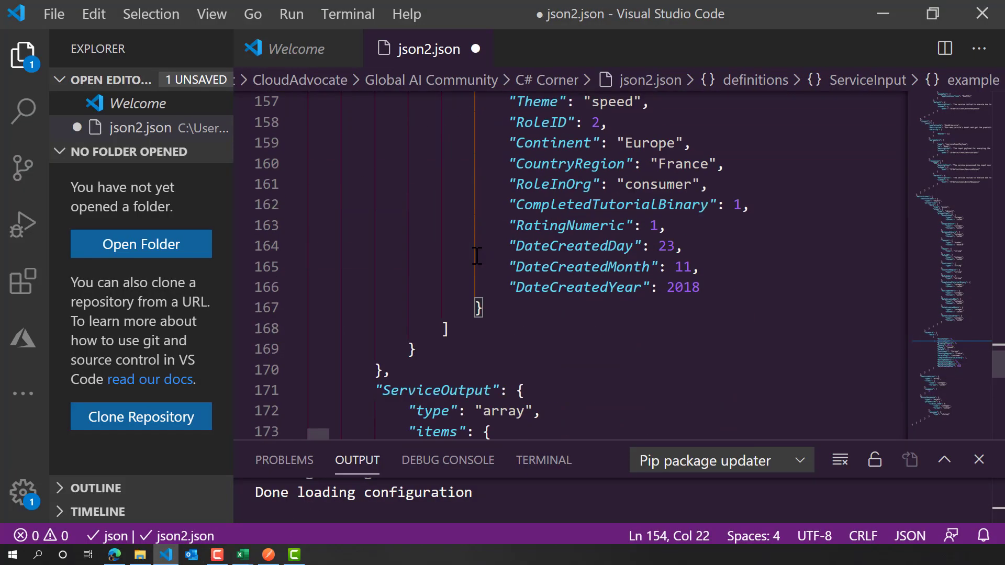
pyautogui.moveTo(382, 252); pyautogui.dragTo(327, 4)
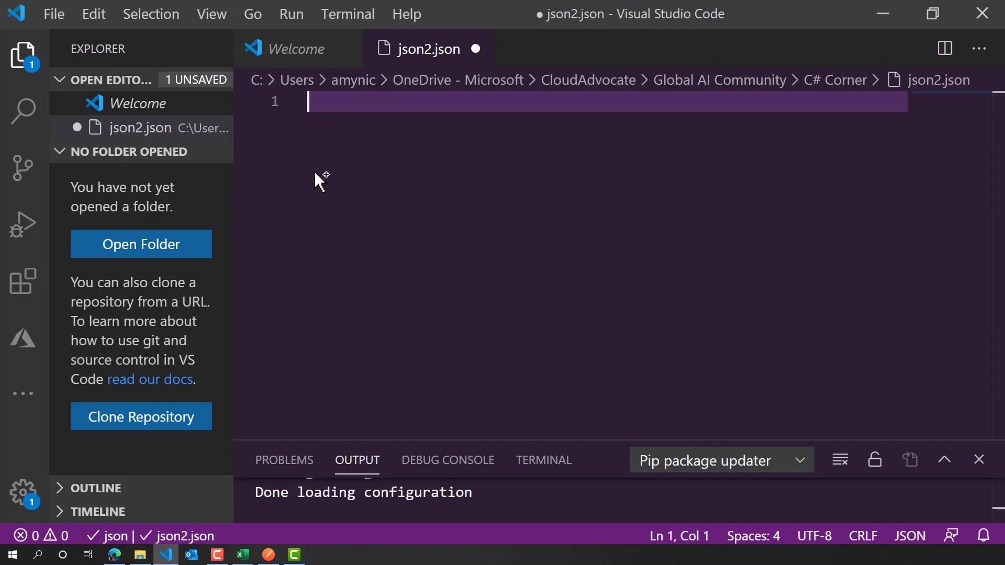
pyautogui.hotkey('ctrl', 'v')
# - Format the pasted single-line Swagger JSON in json2.json as an indented document
pyautogui.moveTo(892, 108); pyautogui.dragTo(823, 107)
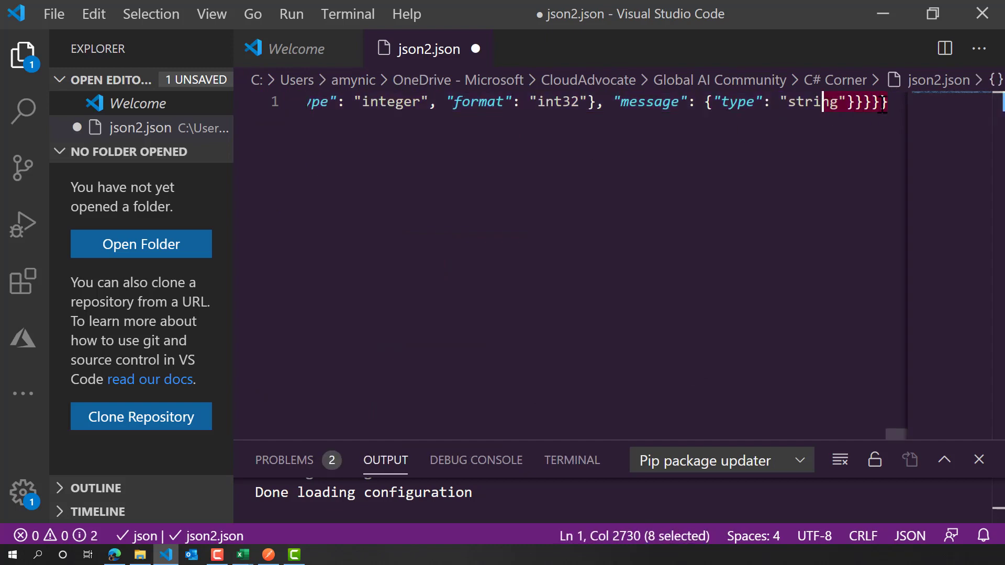
pyautogui.click(883, 107)
pyautogui.moveTo(893, 110); pyautogui.dragTo(204, 114)
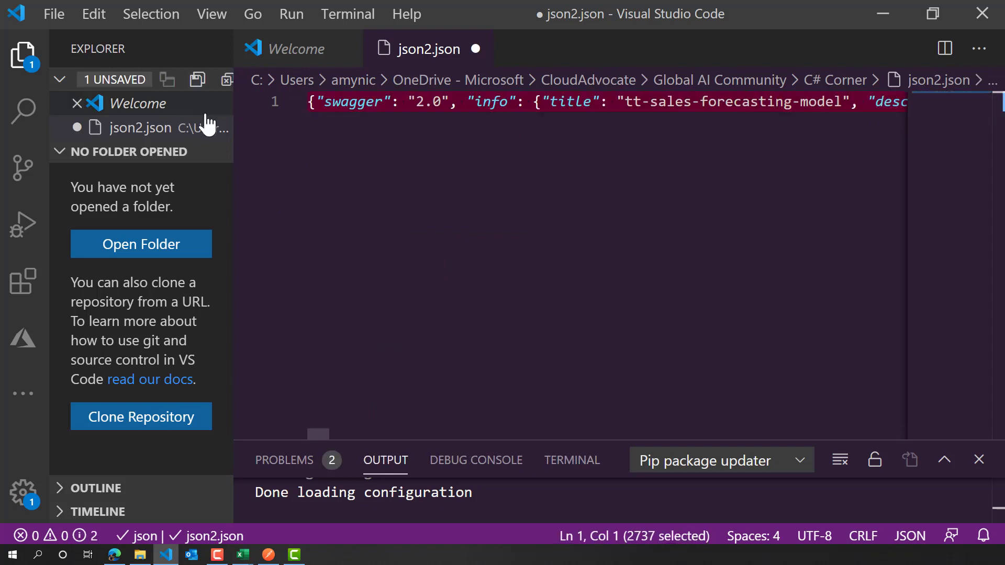
pyautogui.hotkey('shift', 'alt', 'f')
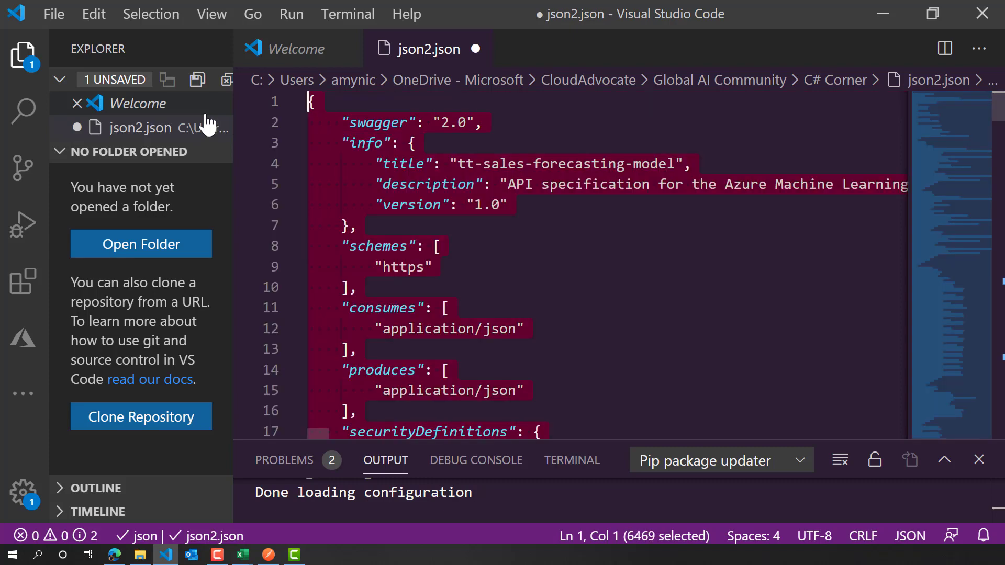
# - Examine the formatted Swagger definition, including the input schema and the example data record under ServiceInput
pyautogui.click(529, 254)
pyautogui.scroll(-5, 528, 257)
pyautogui.scroll(-15, 529, 256)
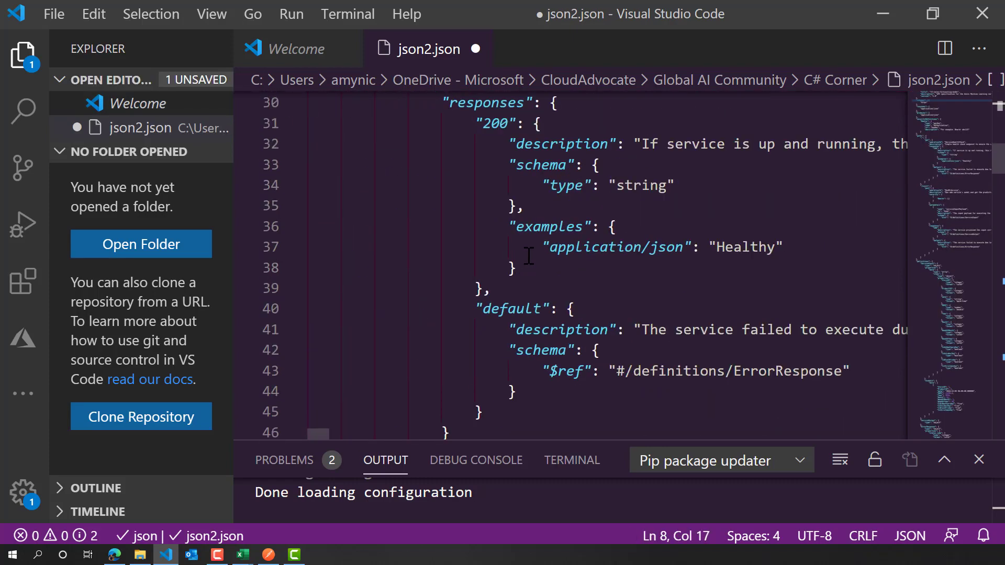
pyautogui.scroll(-16, 526, 251)
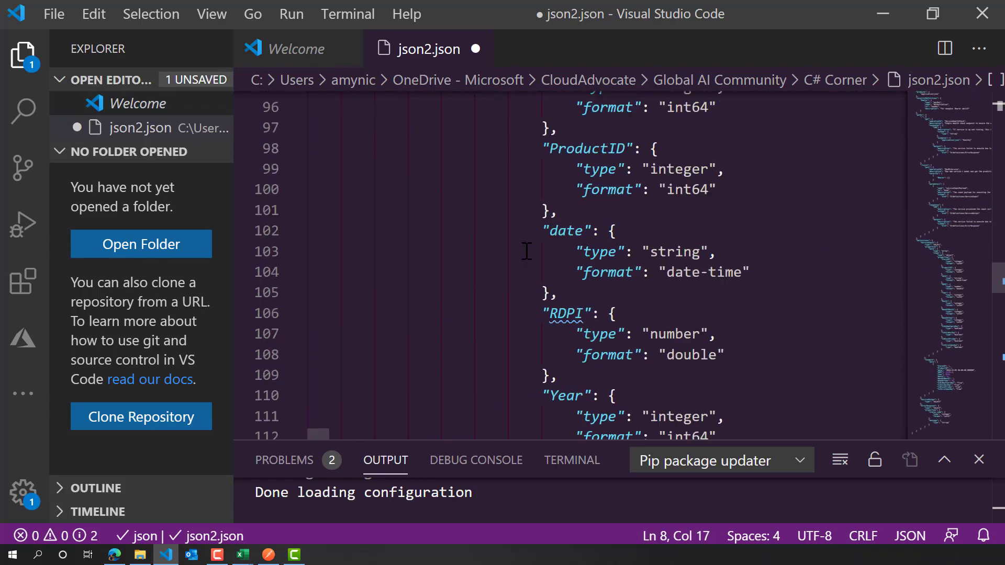
pyautogui.scroll(-1, 539, 246)
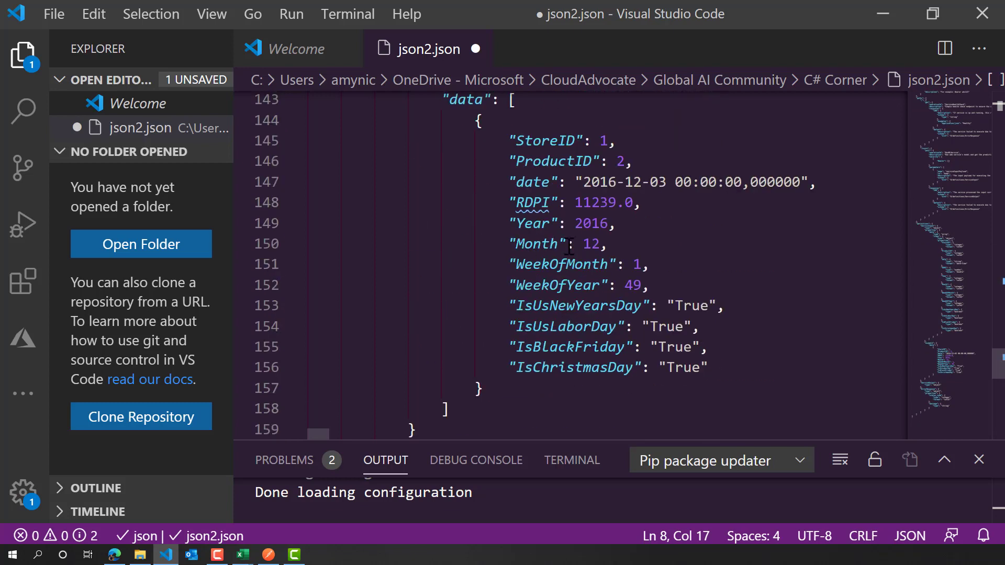
pyautogui.moveTo(730, 370); pyautogui.dragTo(456, 140)
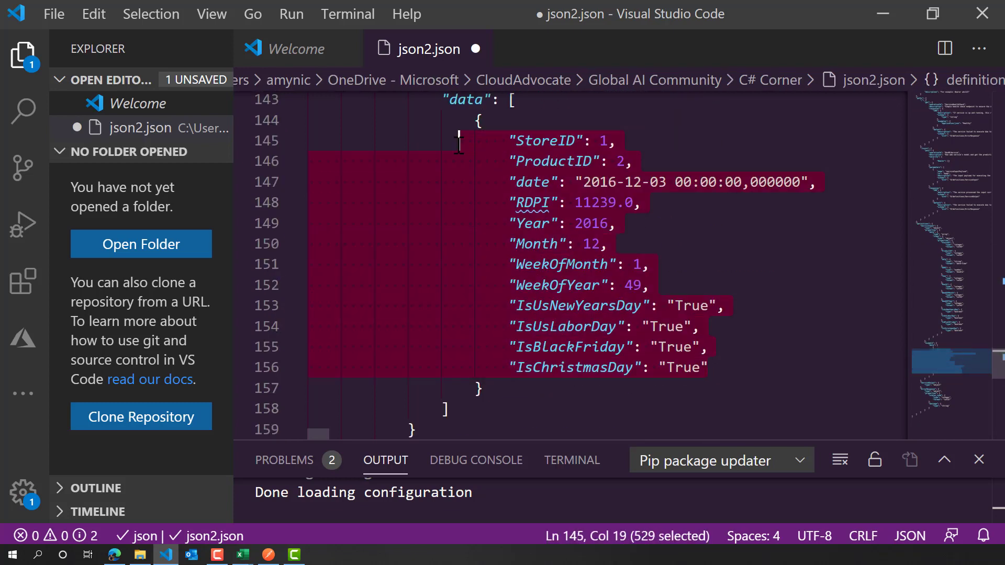
pyautogui.click(747, 327)
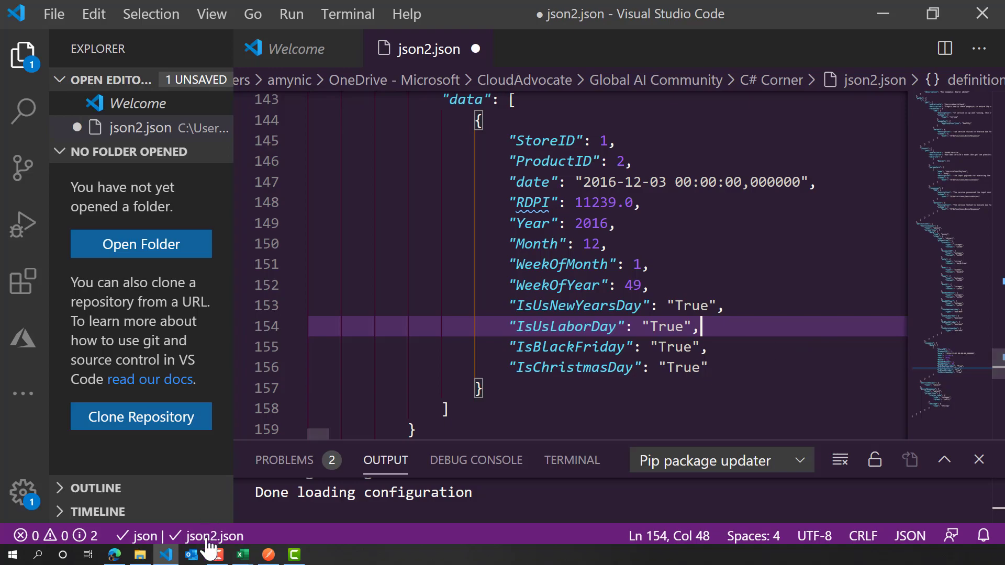
# - Open the TT-Sales-Forecast request in Postman and set its URL to the REST endpoint copied from the tt-sales-forecasting-model details
pyautogui.click(269, 555)
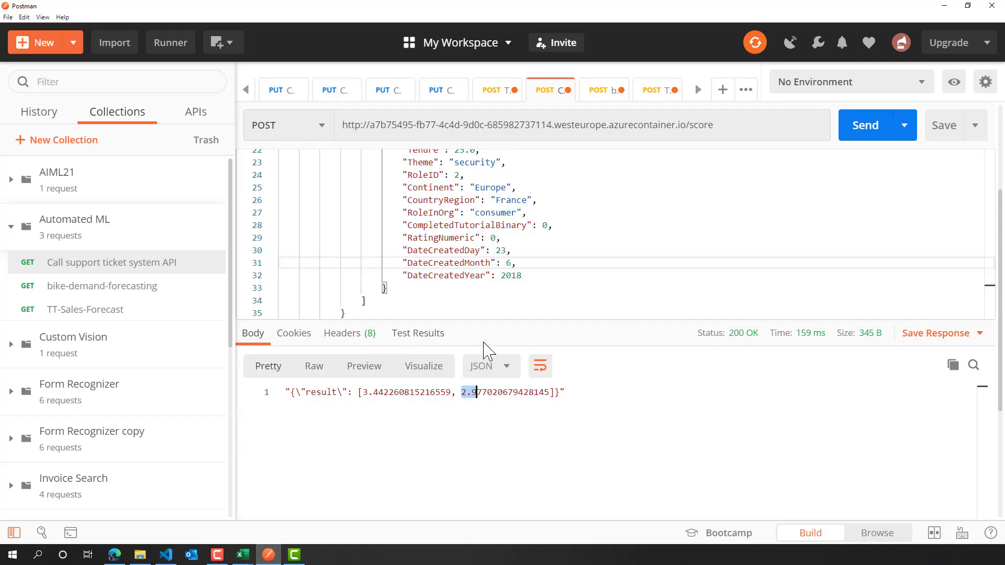
pyautogui.click(92, 312)
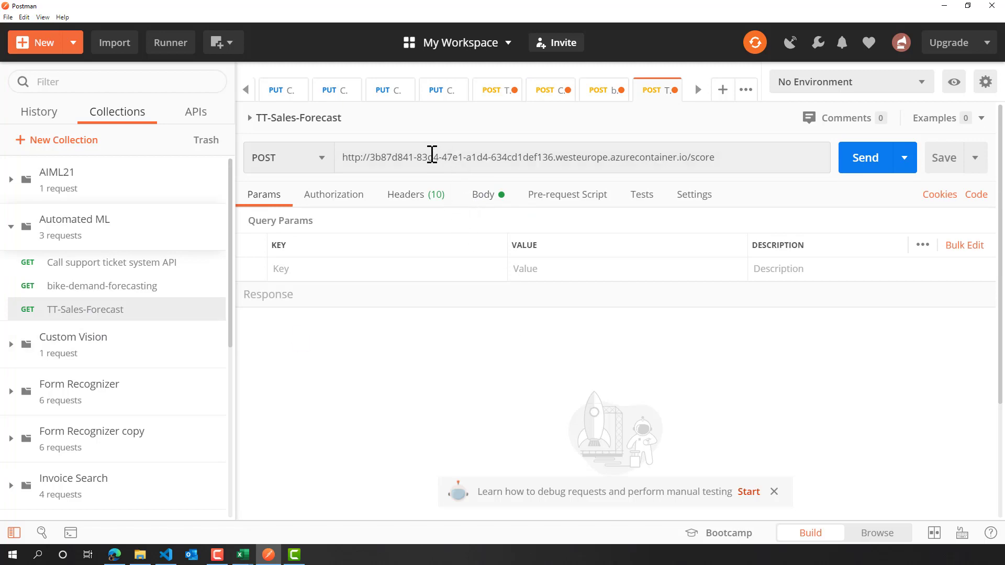
pyautogui.click(114, 555)
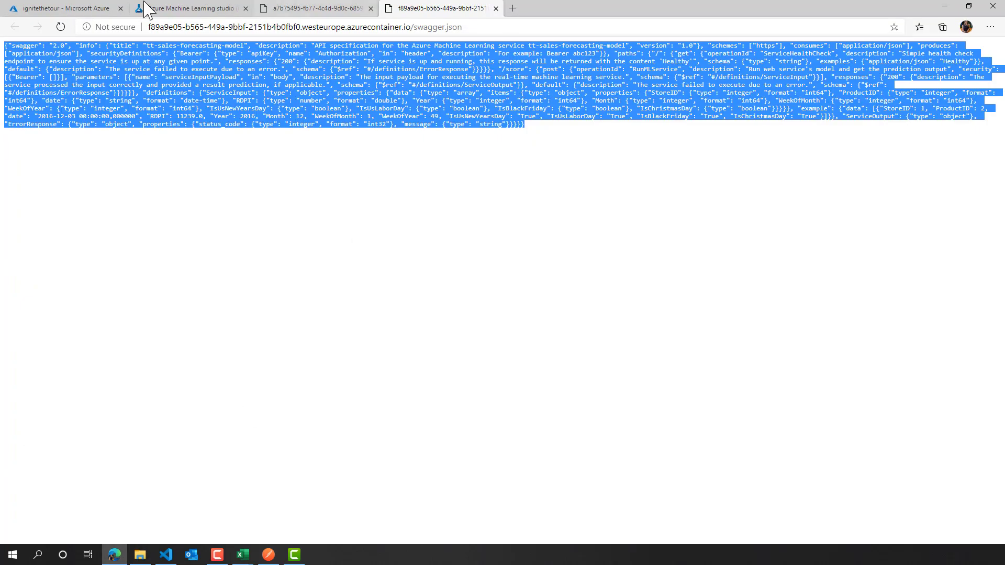
pyautogui.click(182, 9)
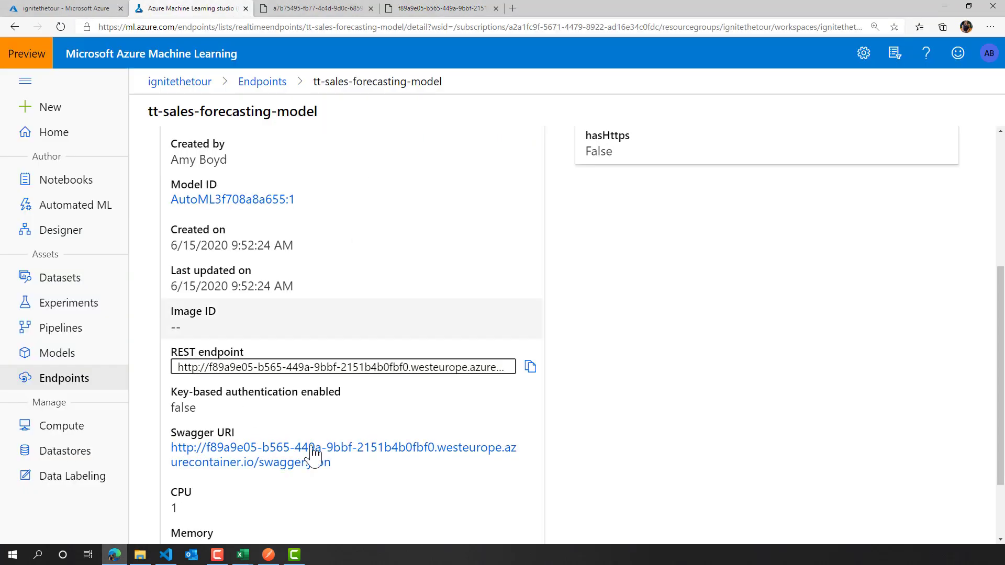
pyautogui.click(530, 366)
pyautogui.click(269, 555)
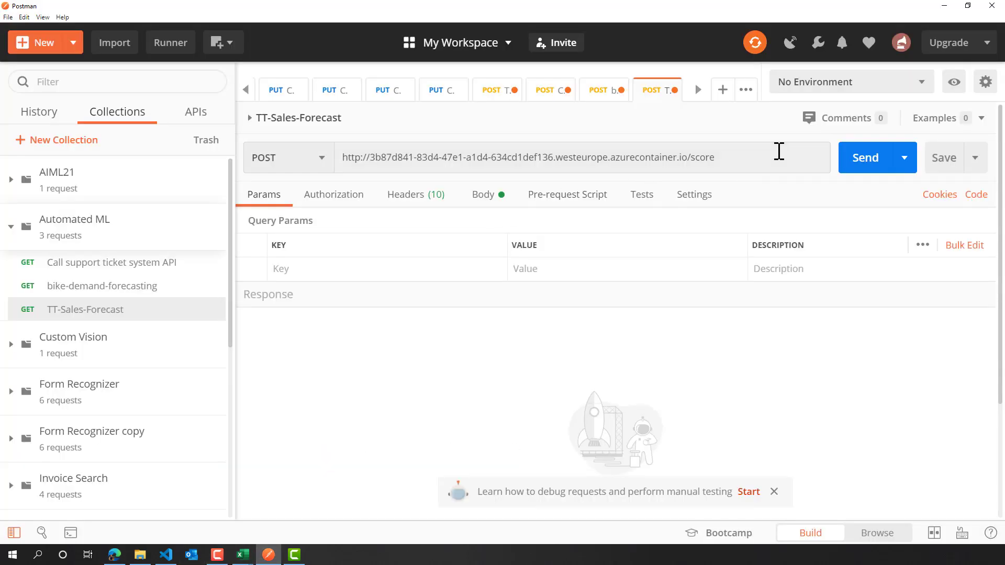
pyautogui.moveTo(778, 152); pyautogui.dragTo(386, 178)
pyautogui.hotkey('ctrl', 'v')
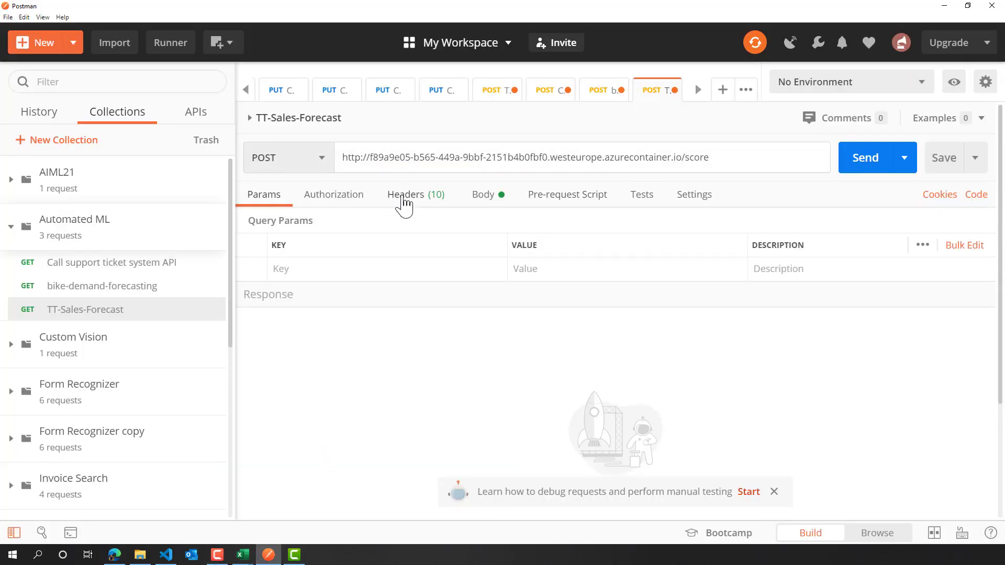
# - Check the TT-Sales-Forecast request's headers and JSON body, then send the POST request
pyautogui.click(403, 198)
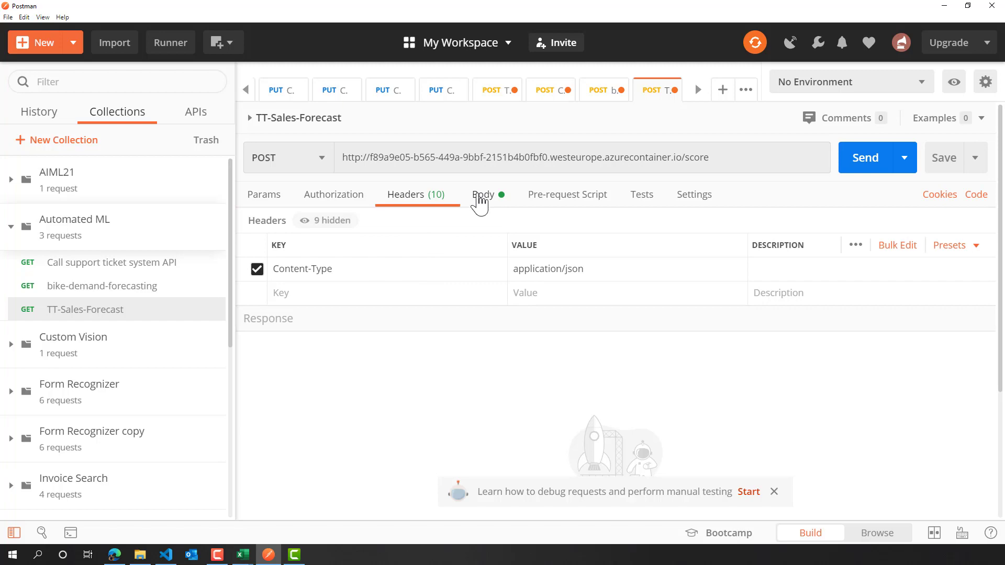
pyautogui.click(480, 202)
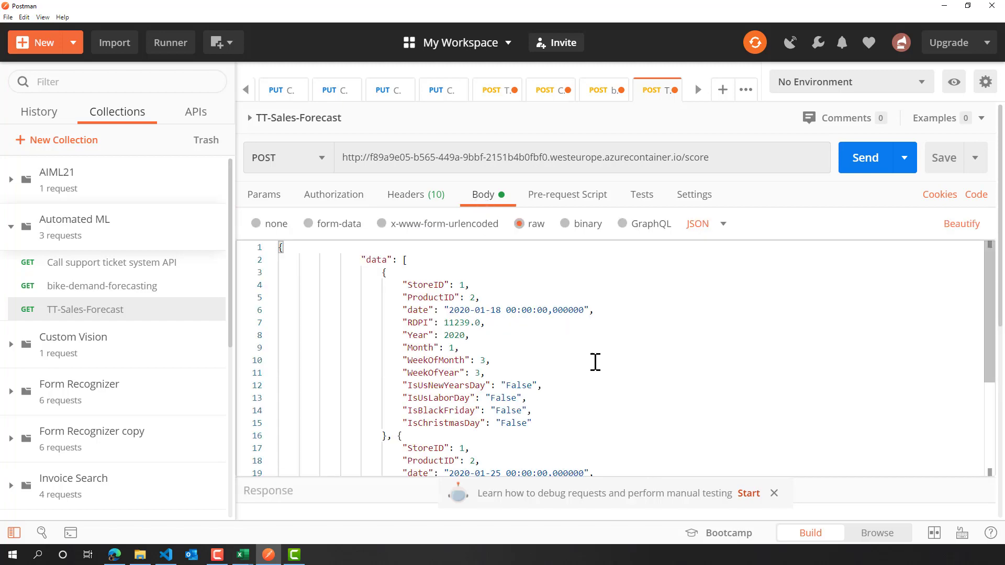
pyautogui.scroll(-3, 596, 361)
pyautogui.scroll(-1, 597, 361)
pyautogui.scroll(5, 597, 360)
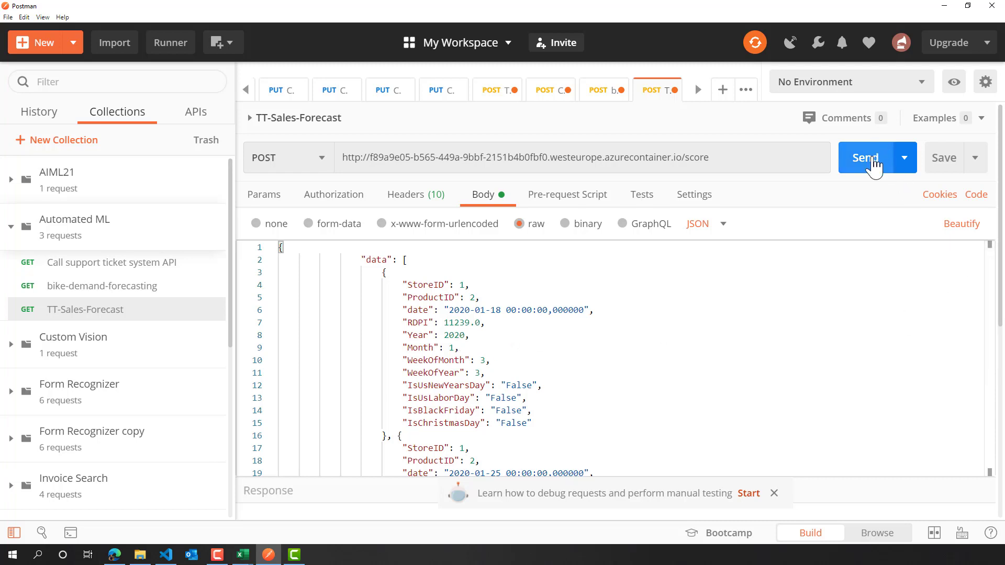
pyautogui.click(872, 161)
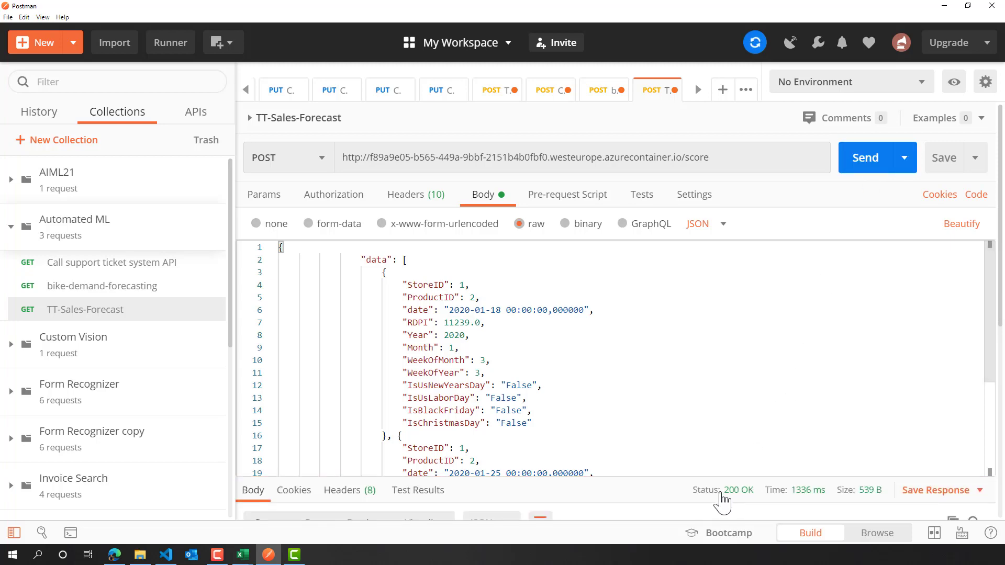
# - Compare the returned forecast response with the dated store and product records in the request body
pyautogui.scroll(-3, 895, 468)
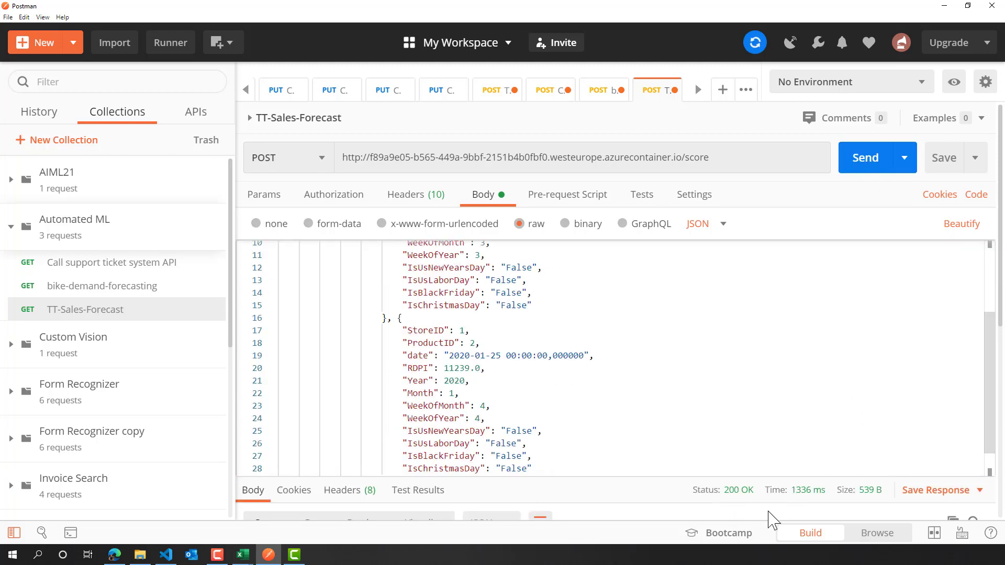
pyautogui.scroll(-4, 769, 516)
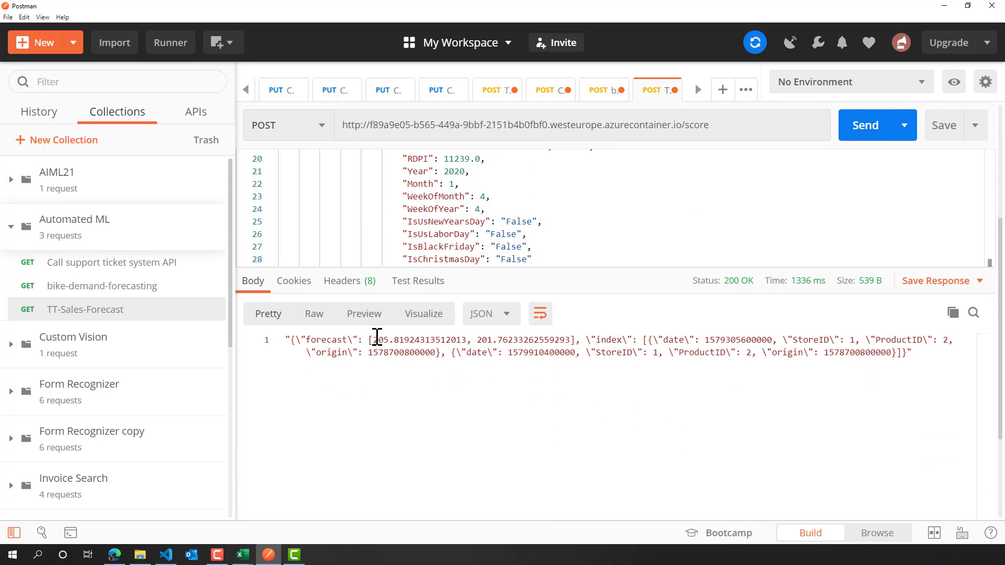
pyautogui.scroll(3, 506, 231)
pyautogui.scroll(-2, 507, 232)
pyautogui.scroll(10, 507, 232)
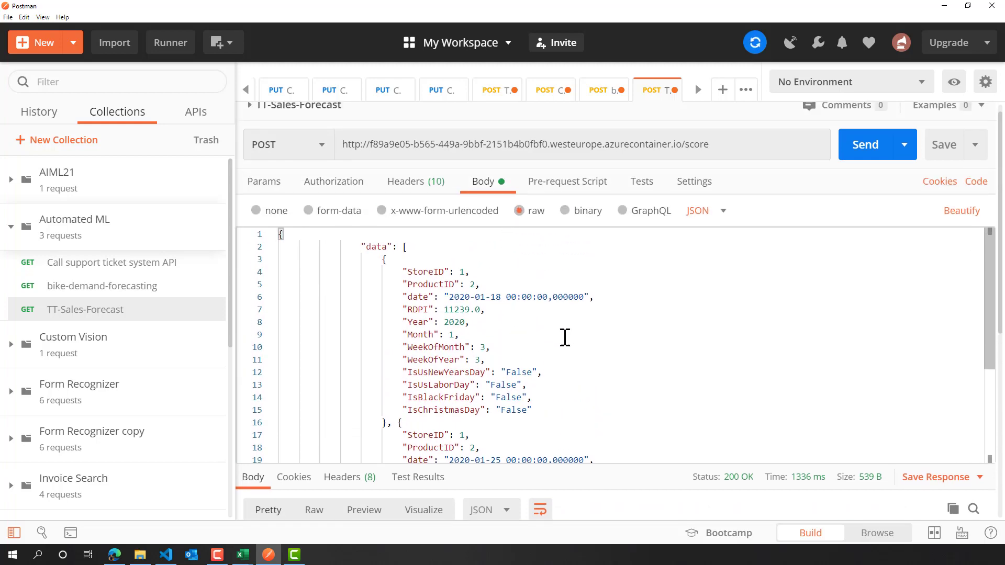
pyautogui.scroll(-3, 555, 366)
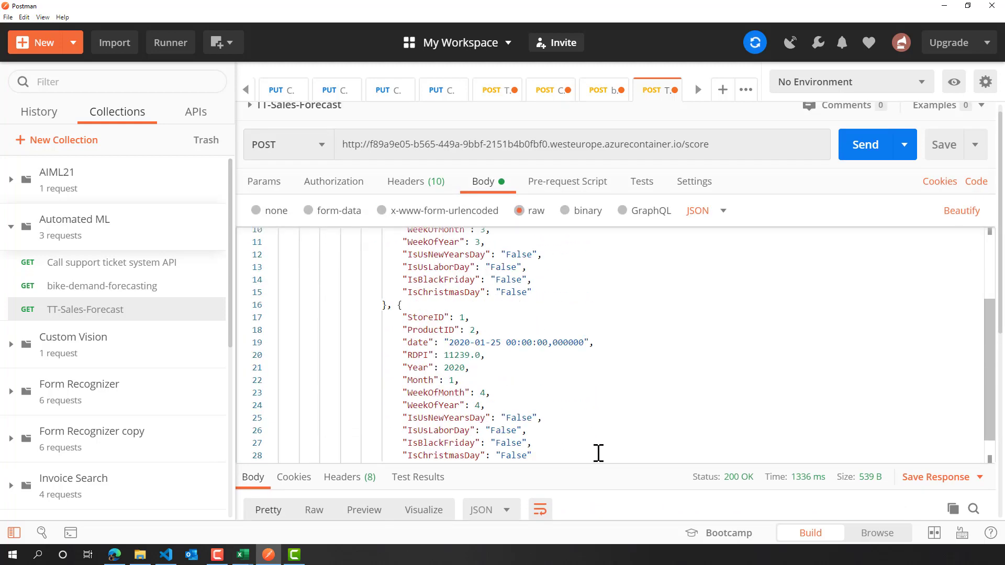
pyautogui.scroll(-3, 618, 487)
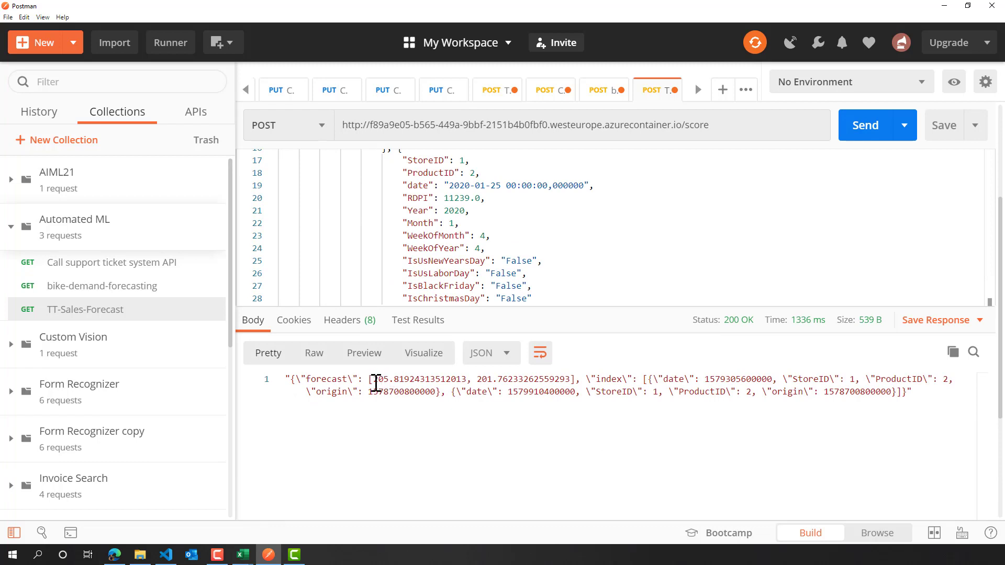
# - Examine the forecast values in the response and the StoreID and ProductID entries of its index
pyautogui.moveTo(373, 379); pyautogui.dragTo(387, 379)
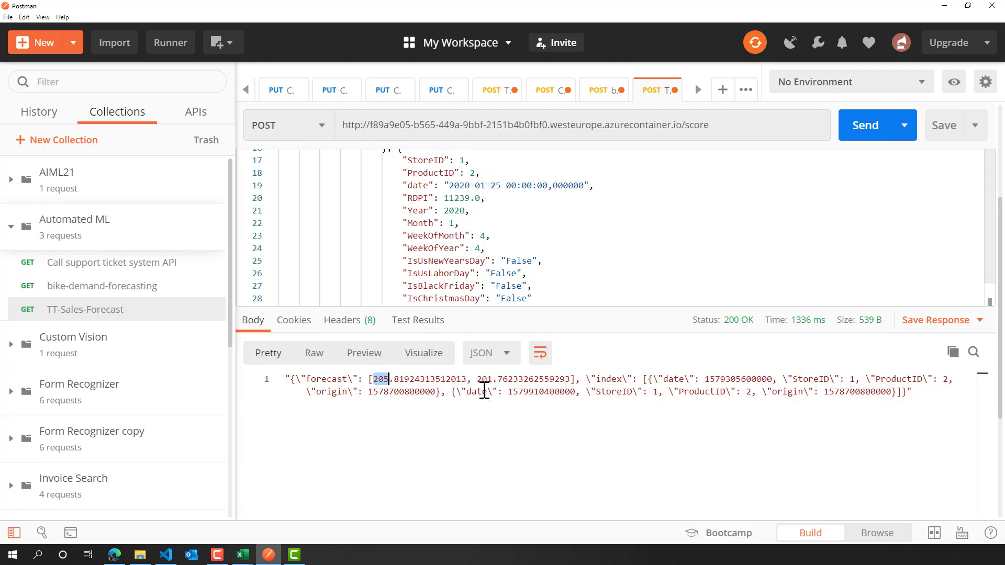
pyautogui.moveTo(477, 379); pyautogui.dragTo(490, 378)
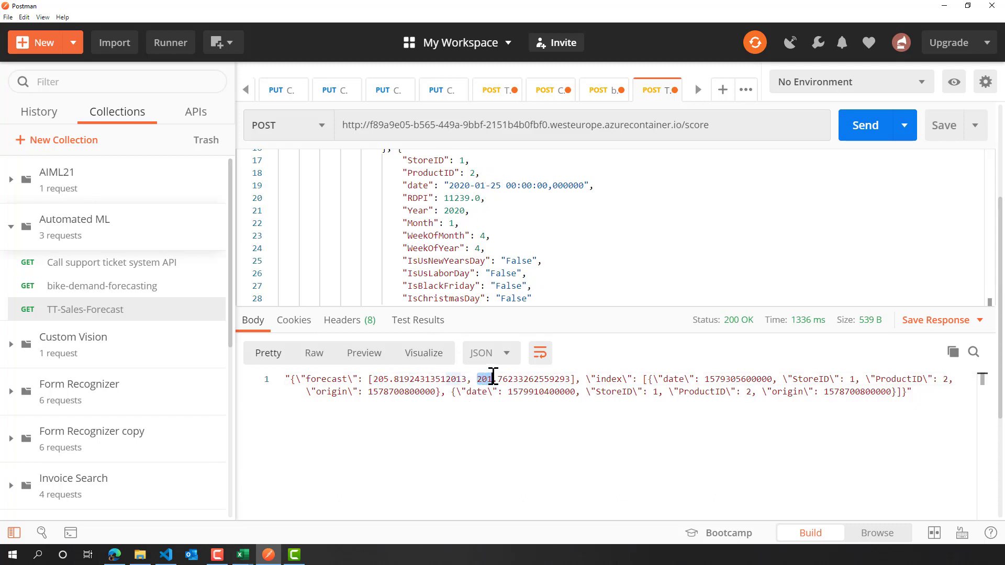
pyautogui.click(682, 429)
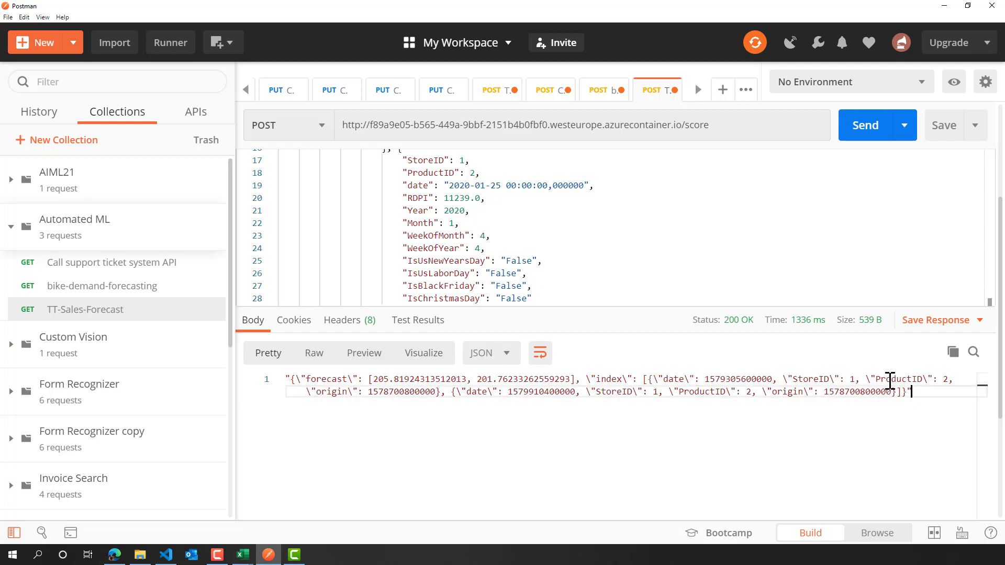
pyautogui.moveTo(787, 379); pyautogui.dragTo(809, 379)
pyautogui.moveTo(878, 382); pyautogui.dragTo(957, 378)
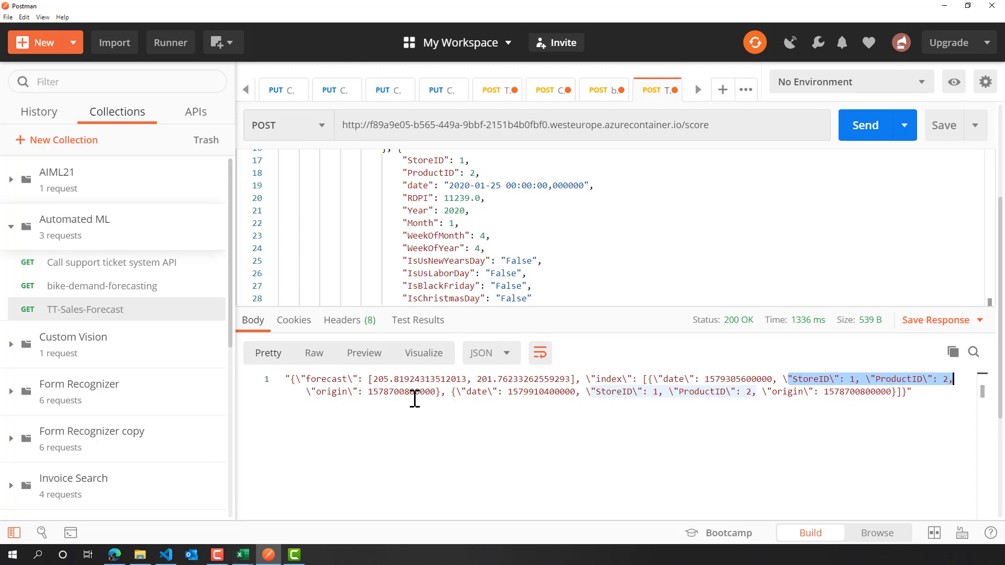
# - Switch back to Azure Machine Learning studio and view the tt-sales-forecasting-model endpoint's main attributes
pyautogui.hotkey('alt', 'Tab')
pyautogui.scroll(5, 651, 396)
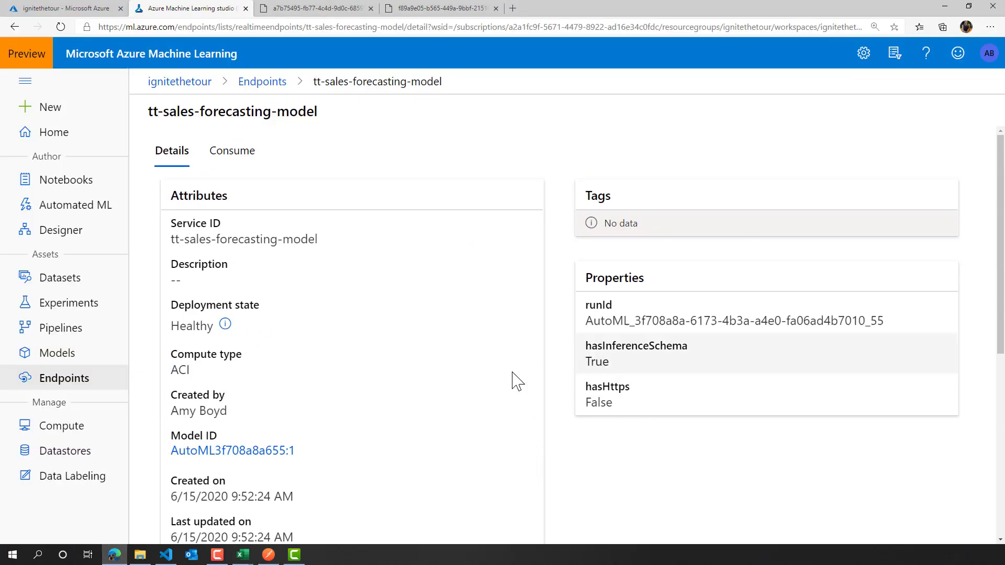